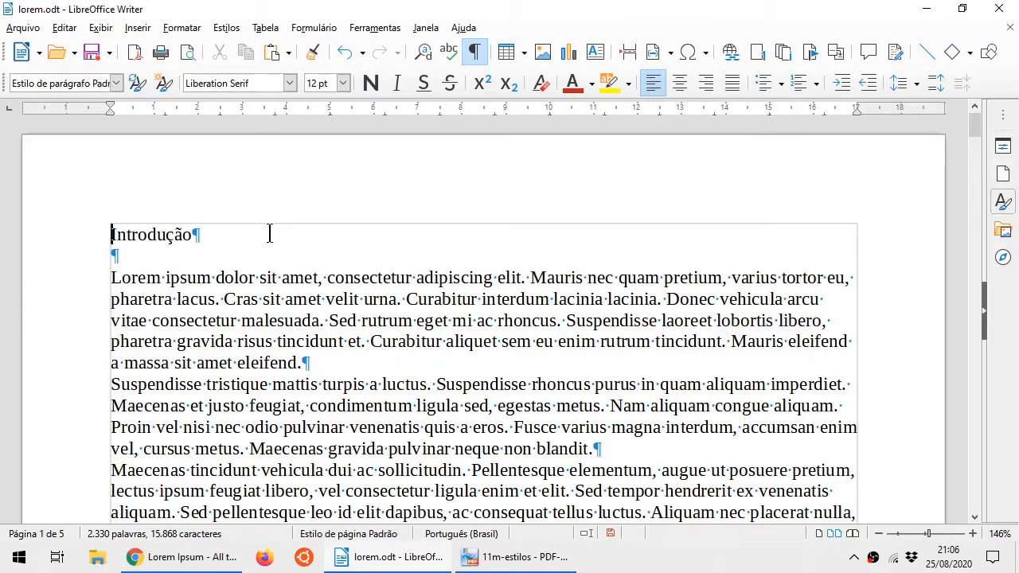
# - Apply the Título 1 paragraph style to the "Introdução" heading
pyautogui.moveTo(95, 234); pyautogui.dragTo(227, 234)
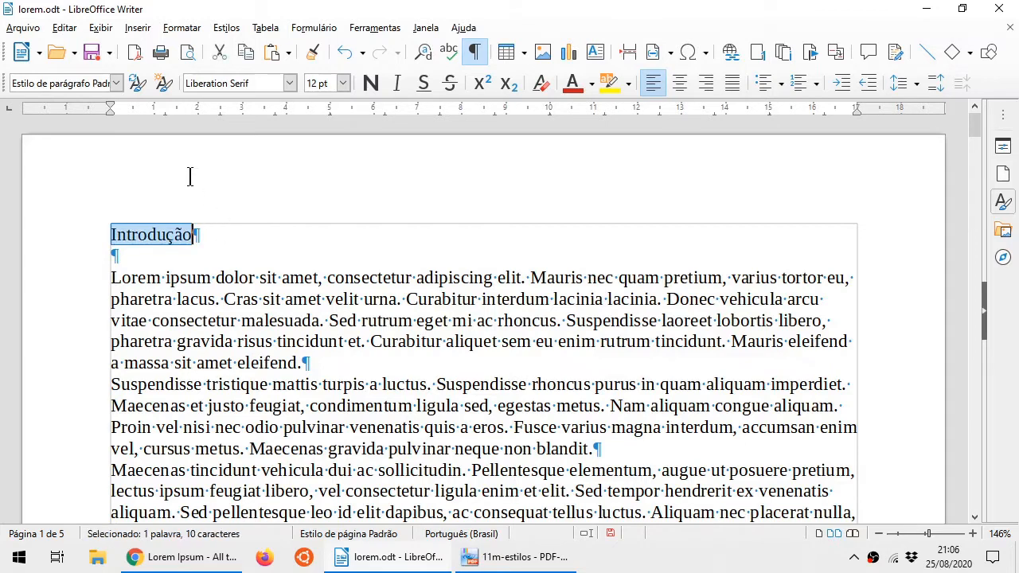
pyautogui.click(209, 234)
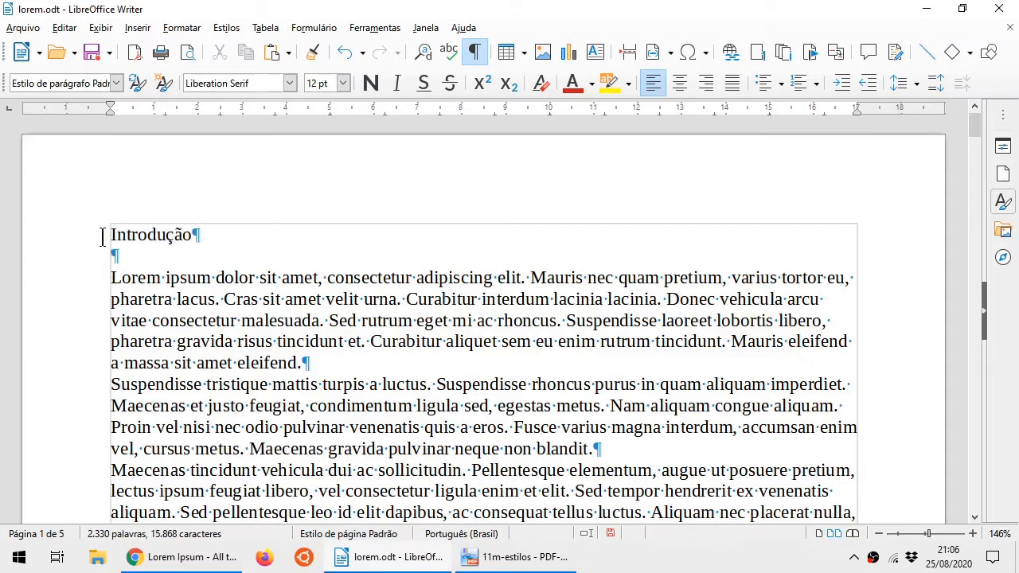
pyautogui.moveTo(102, 236); pyautogui.dragTo(191, 227)
pyautogui.moveTo(172, 189); pyautogui.dragTo(173, 188)
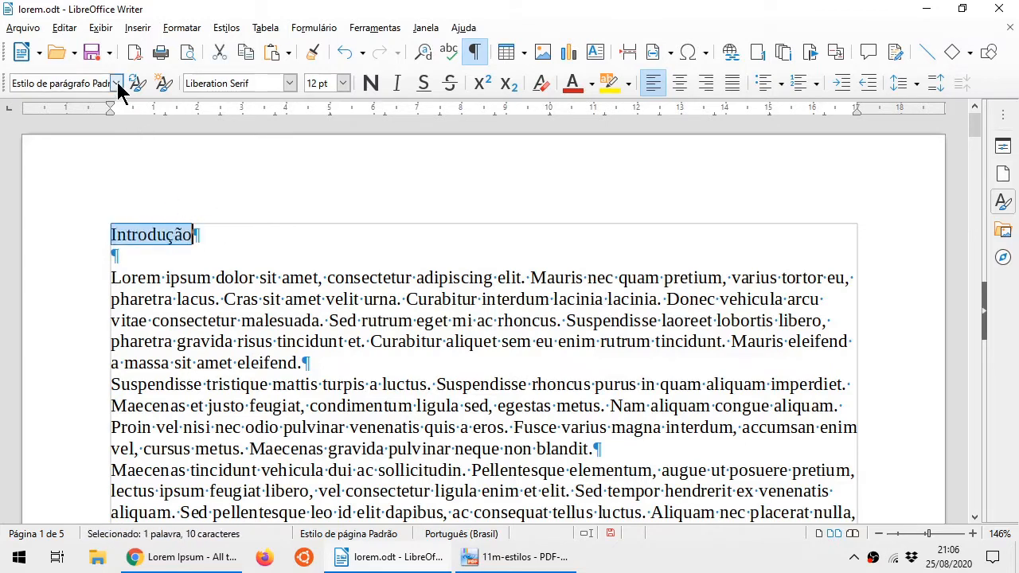
pyautogui.click(116, 83)
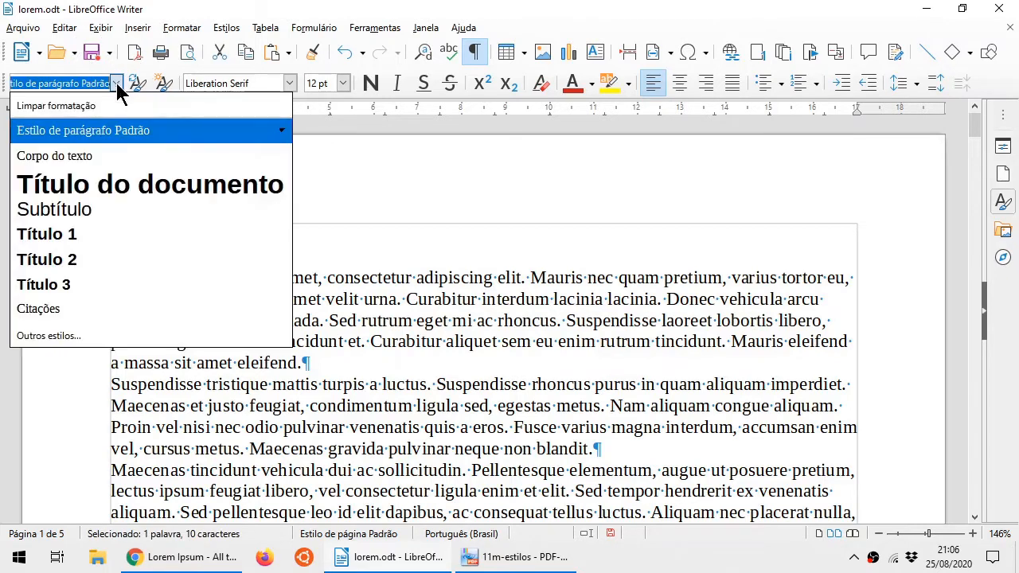
pyautogui.click(116, 235)
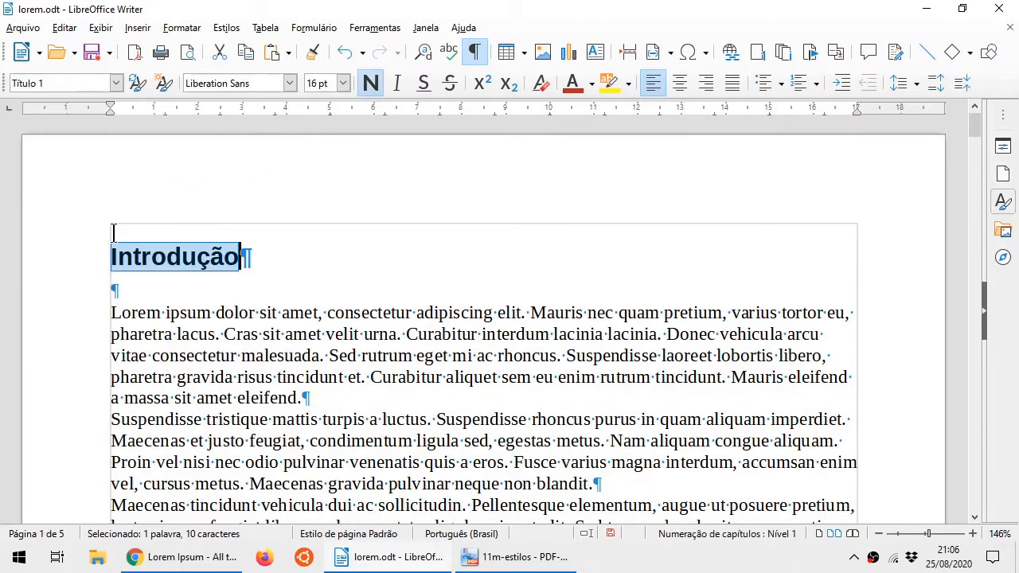
pyautogui.click(269, 265)
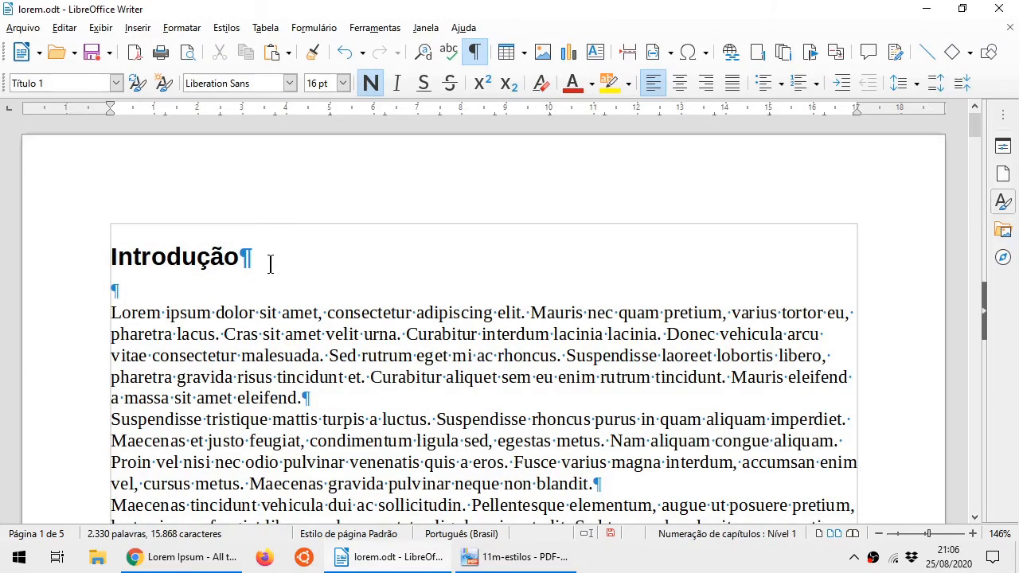
# - Apply the Título 2 paragraph style to the "Problematização" heading
pyautogui.scroll(-8, 270, 264)
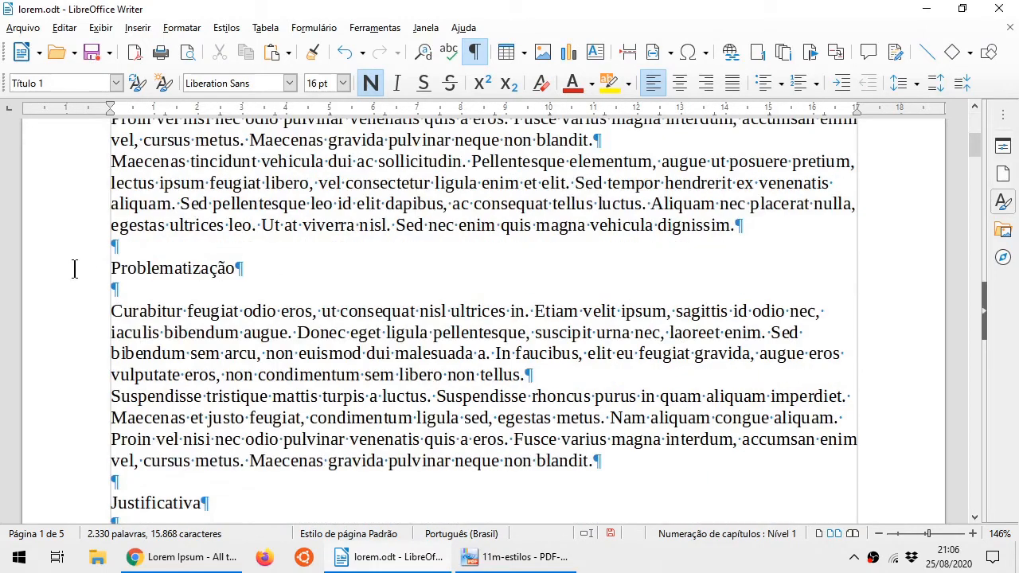
pyautogui.moveTo(83, 267); pyautogui.dragTo(245, 269)
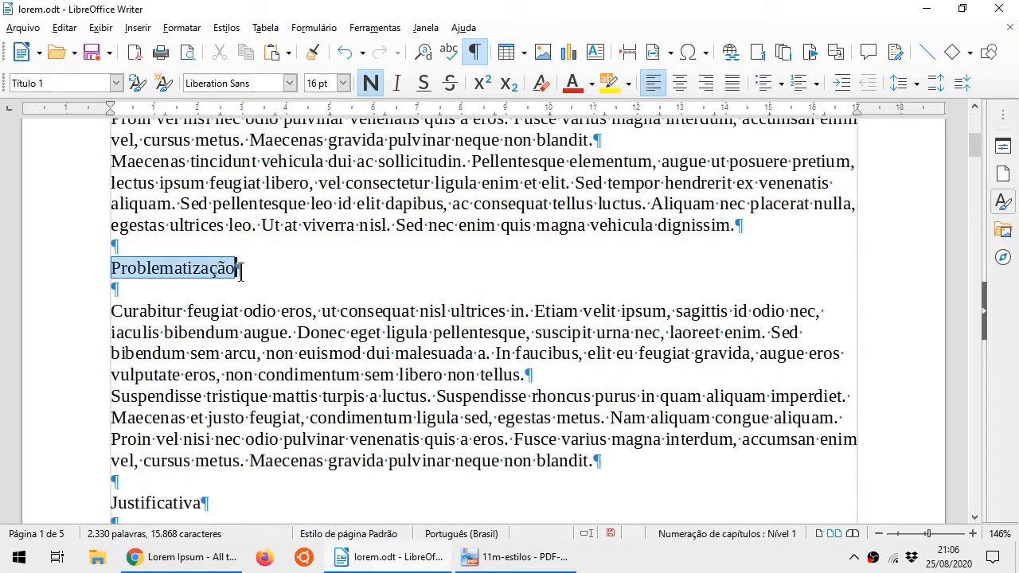
pyautogui.click(117, 82)
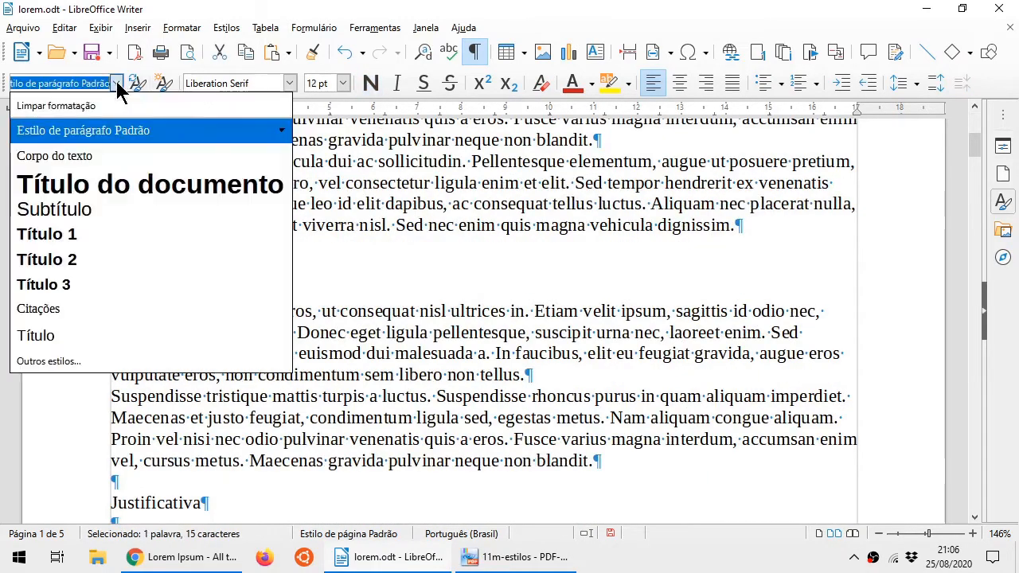
pyautogui.click(82, 262)
# - Apply the Título 2 paragraph style to the "Justificativa" heading
pyautogui.scroll(-7, 84, 268)
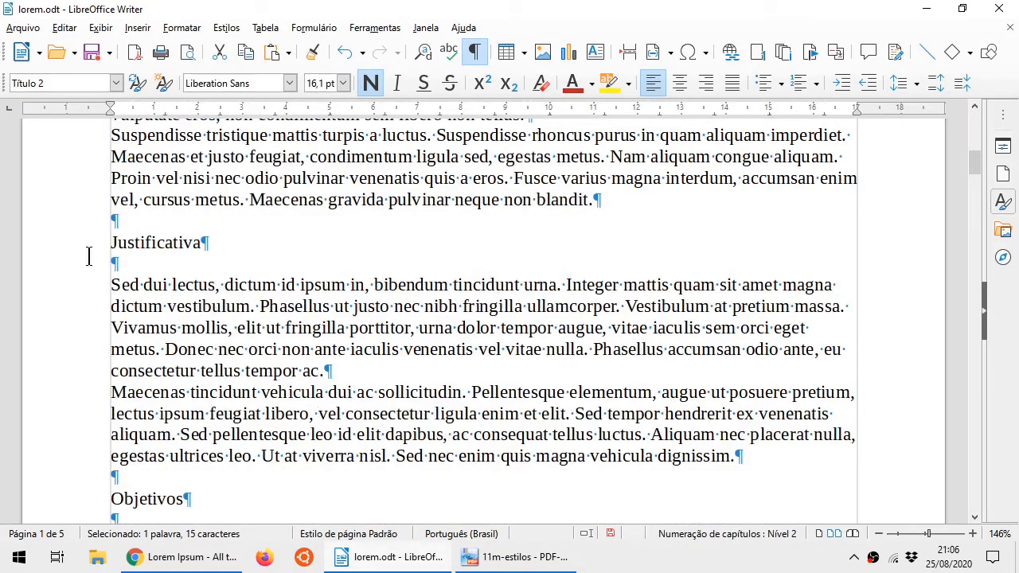
pyautogui.moveTo(84, 238); pyautogui.dragTo(250, 239)
pyautogui.click(116, 83)
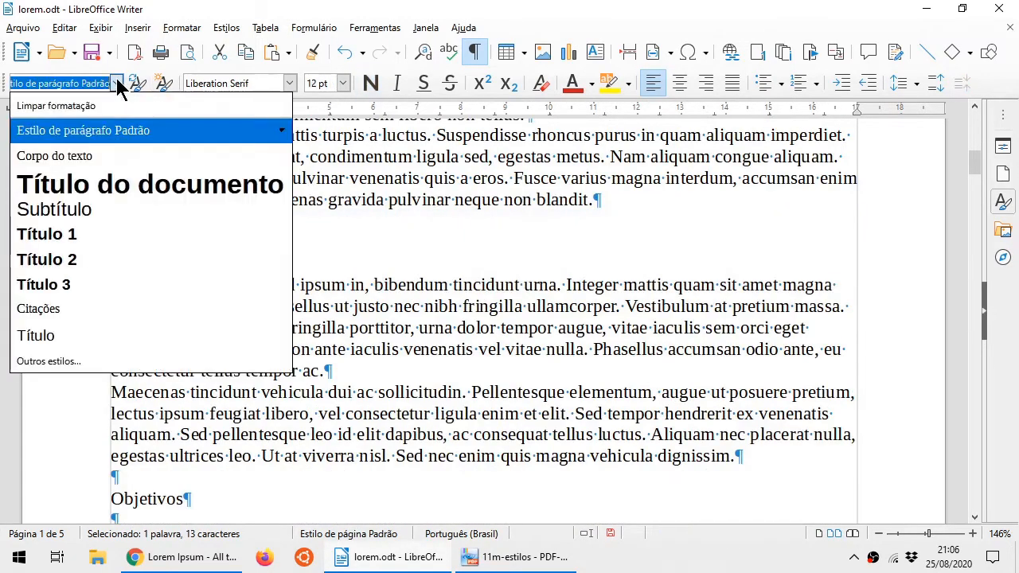
pyautogui.click(96, 239)
# - Apply the Título 2 paragraph style to the "Objetivos" heading
pyautogui.scroll(-7, 93, 263)
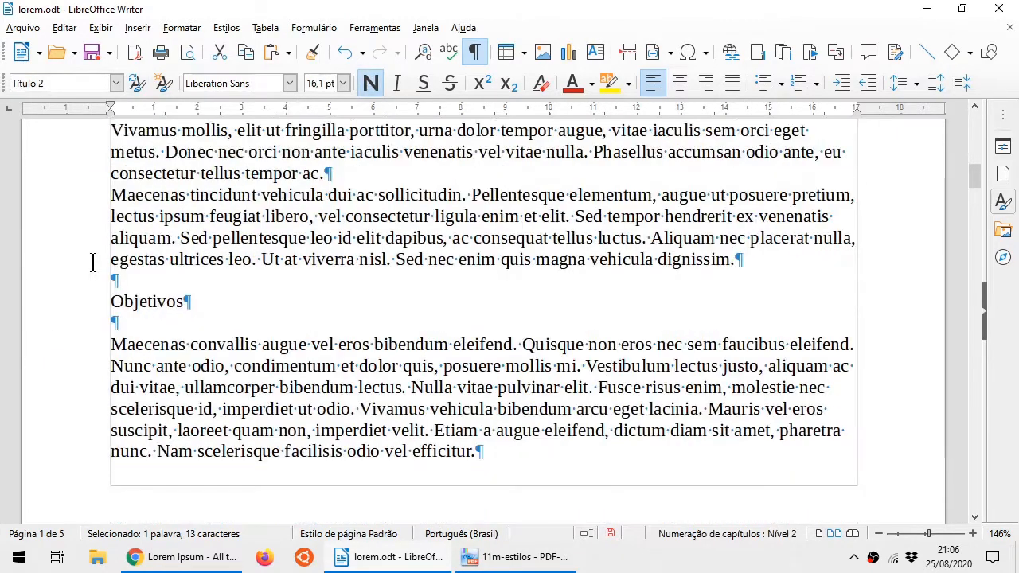
pyautogui.moveTo(115, 235); pyautogui.dragTo(207, 230)
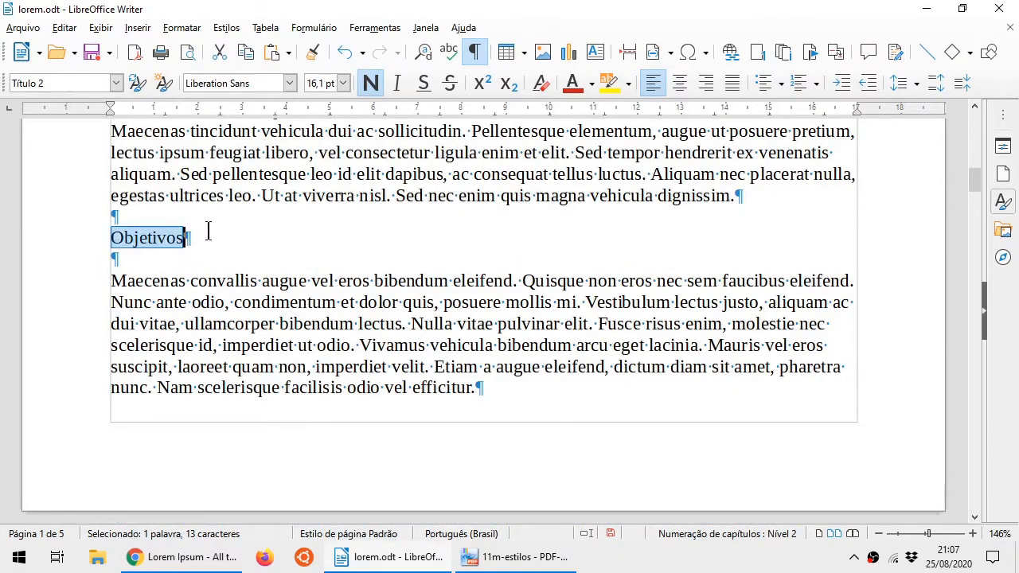
pyautogui.click(117, 83)
pyautogui.click(71, 260)
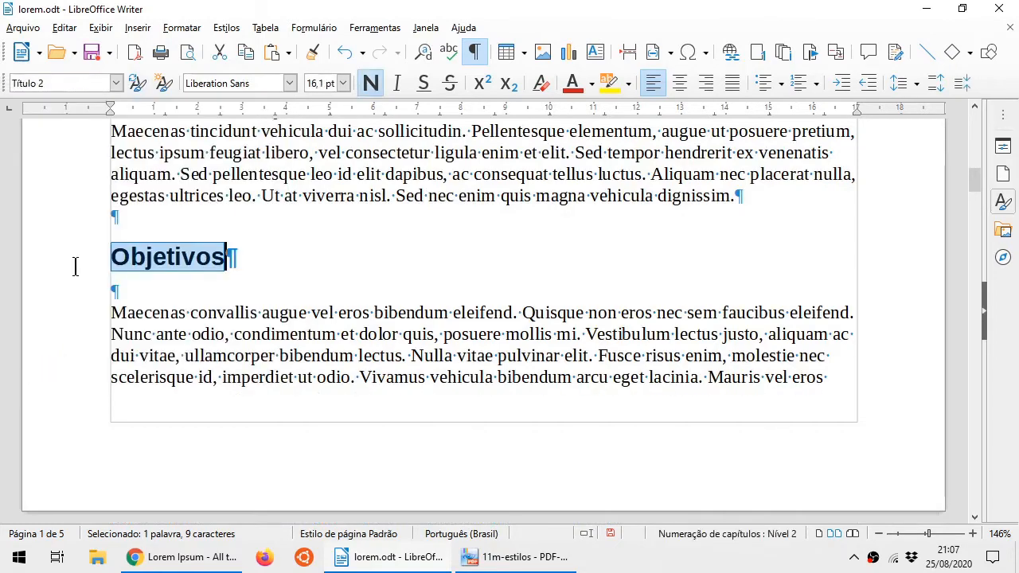
# - Apply the Título 3 paragraph style to the "Objetivo Geral" heading
pyautogui.scroll(-8, 80, 265)
pyautogui.scroll(-4, 117, 267)
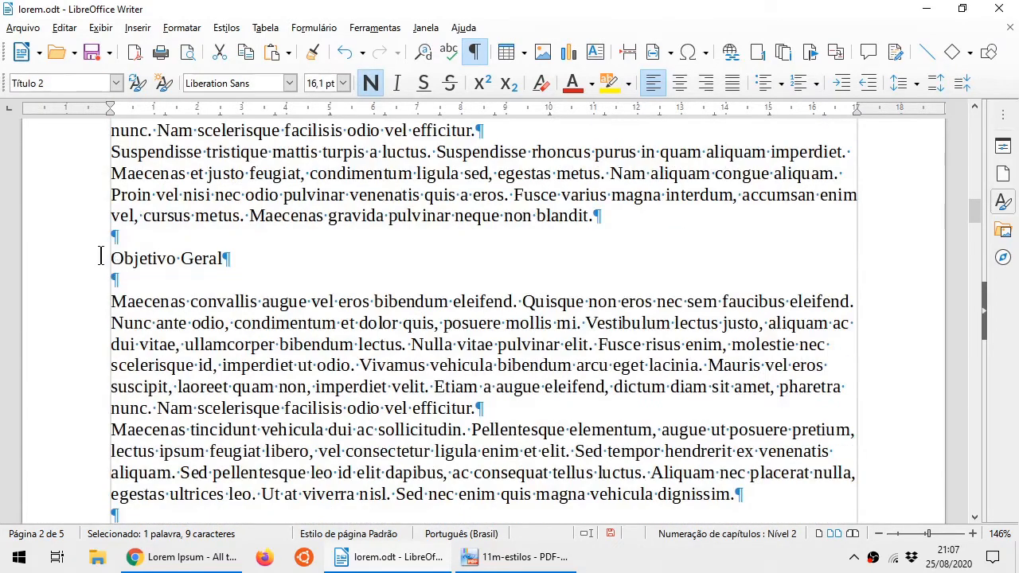
pyautogui.moveTo(100, 255); pyautogui.dragTo(257, 250)
pyautogui.click(116, 84)
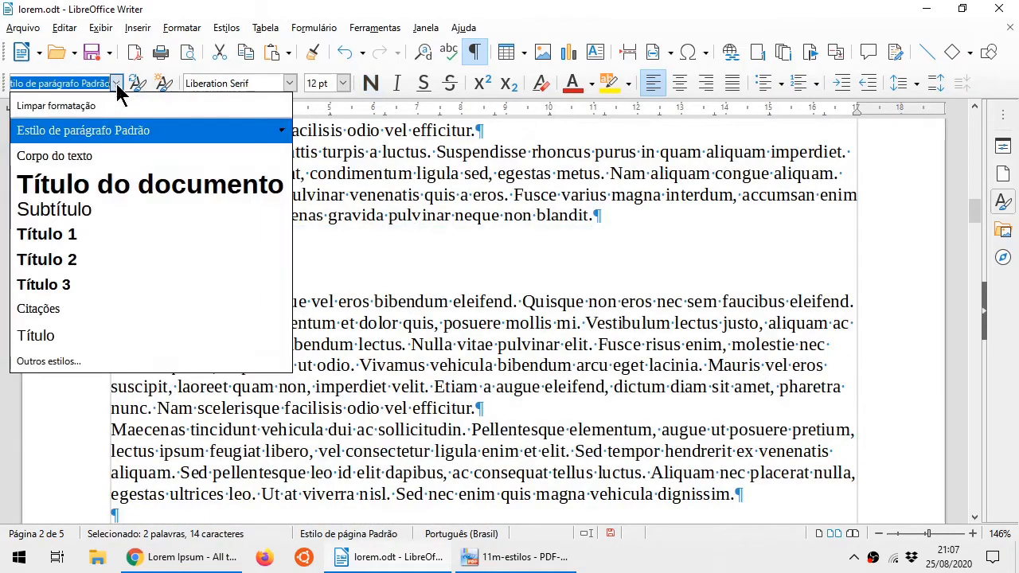
pyautogui.click(79, 287)
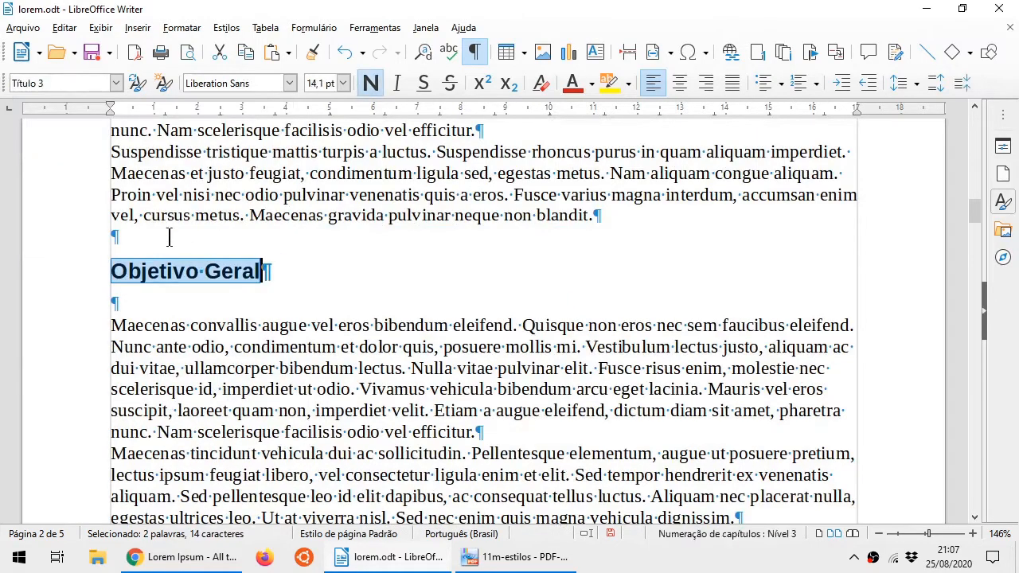
# - Apply the Título 3 paragraph style to the "Objetivos Específicos" heading
pyautogui.scroll(10, 195, 276)
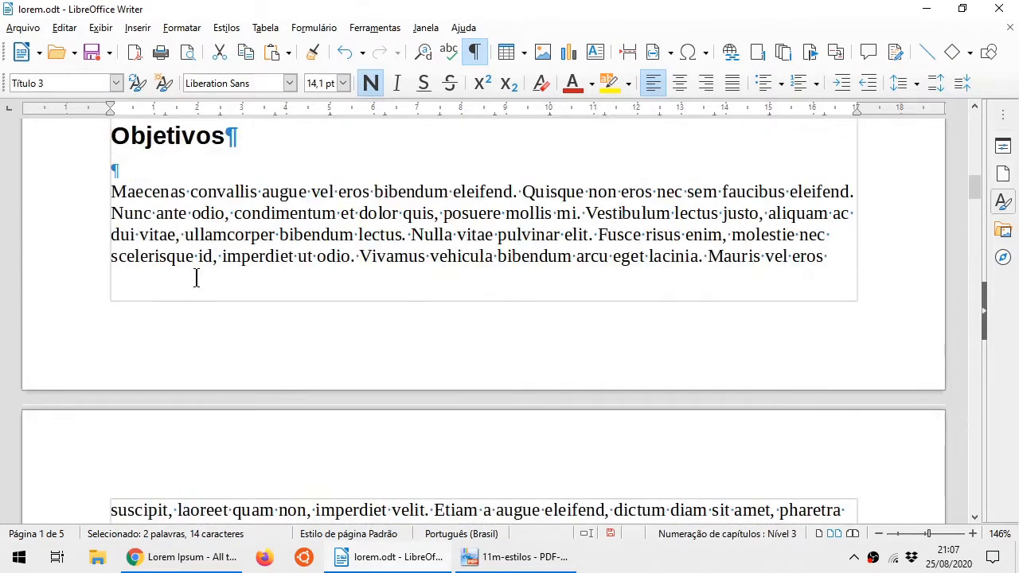
pyautogui.scroll(-9, 183, 239)
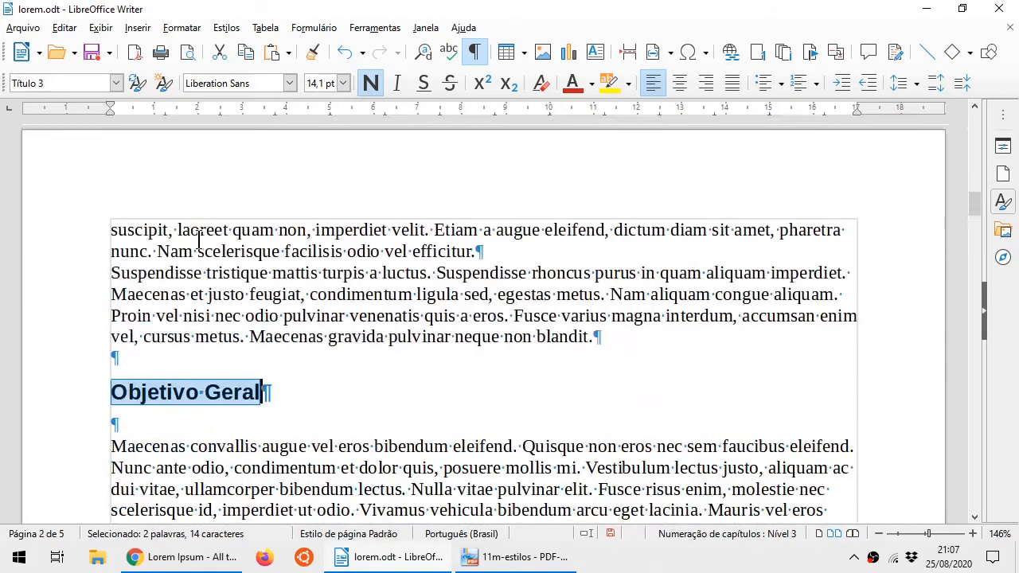
pyautogui.scroll(-4, 211, 322)
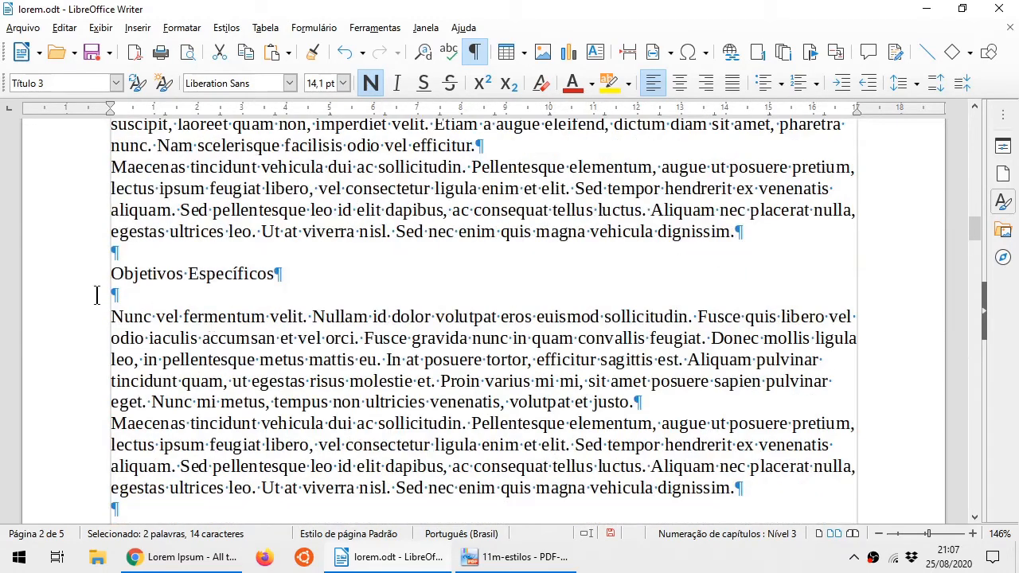
pyautogui.moveTo(100, 274); pyautogui.dragTo(315, 270)
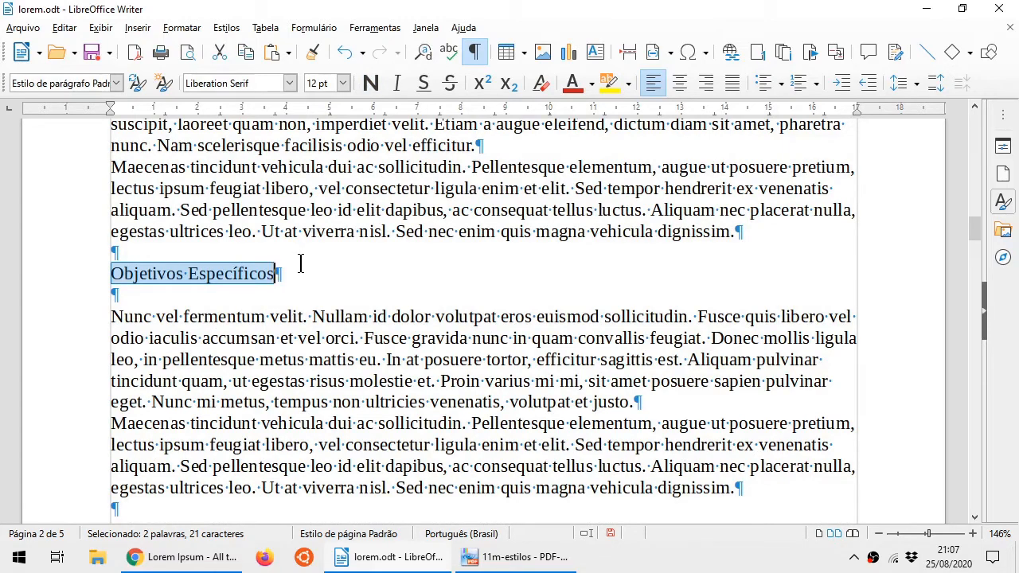
pyautogui.click(115, 83)
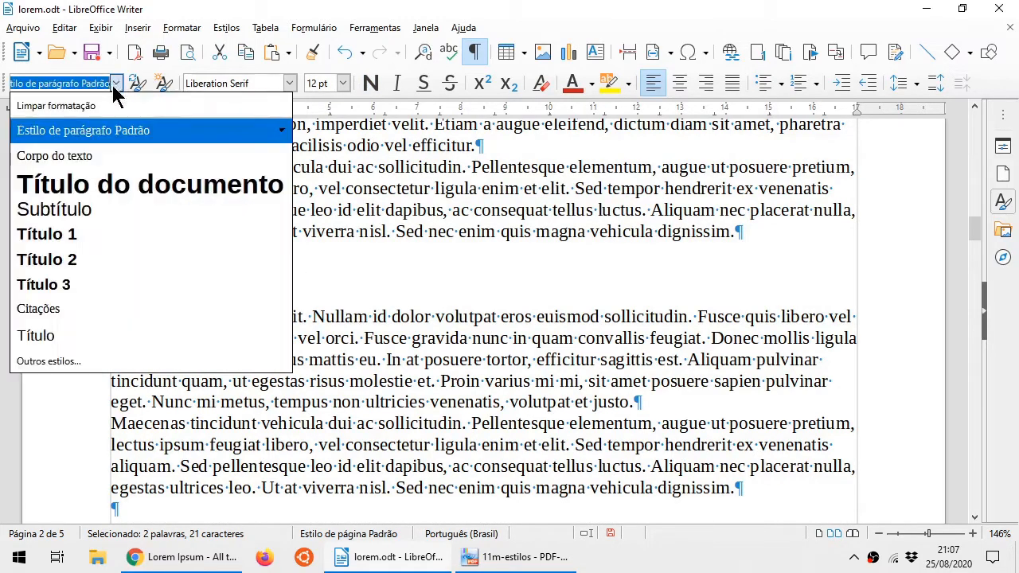
pyautogui.click(72, 291)
# - Apply the Corpo do texto style to the two body paragraphs under "Objetivos Específicos"
pyautogui.scroll(-7, 159, 282)
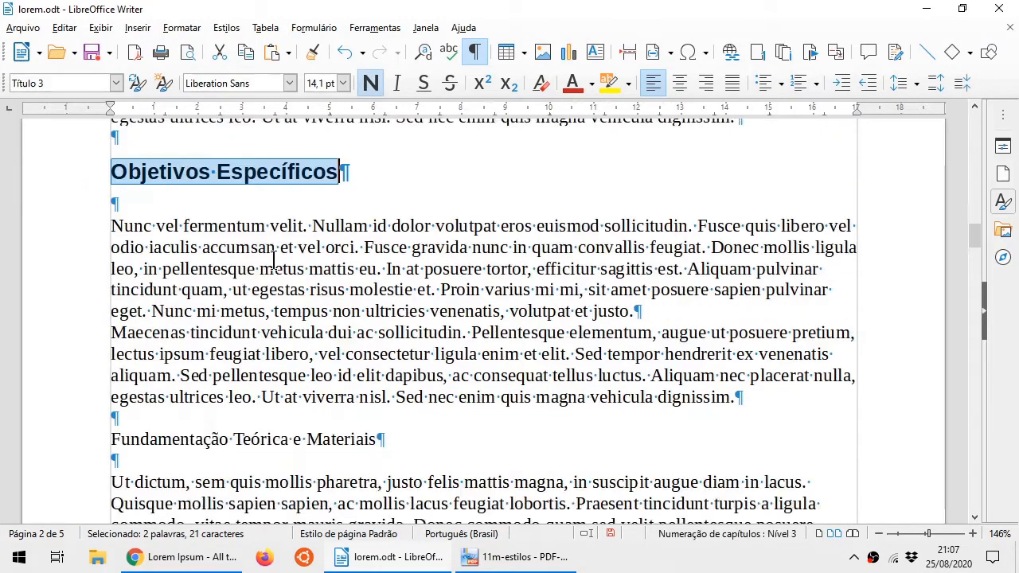
pyautogui.scroll(4, 274, 260)
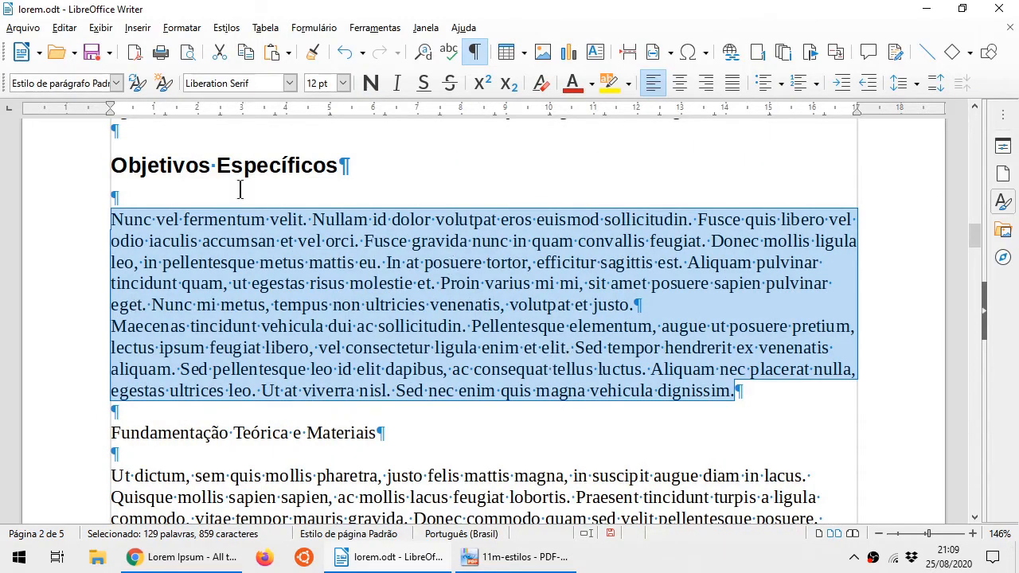
pyautogui.click(116, 83)
pyautogui.click(74, 156)
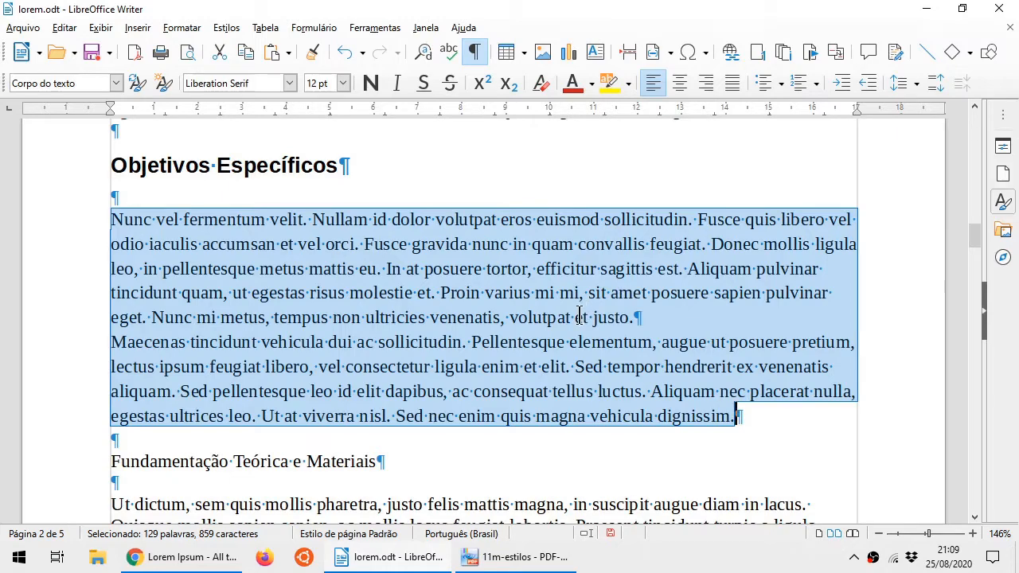
# - Apply the Corpo do texto style to the two body paragraphs under "Objetivo Geral"
pyautogui.scroll(6, 243, 275)
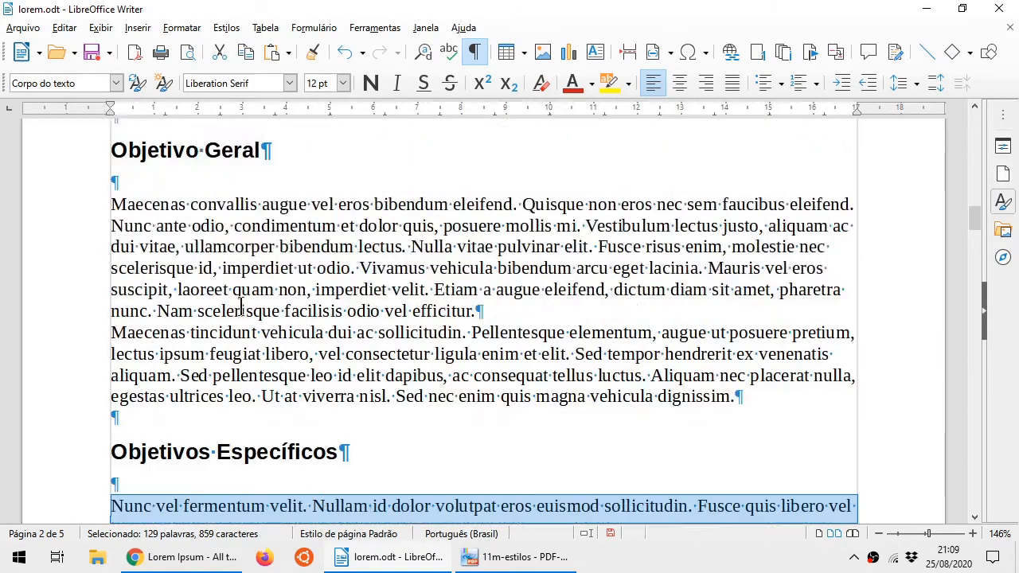
pyautogui.moveTo(242, 263); pyautogui.dragTo(368, 453)
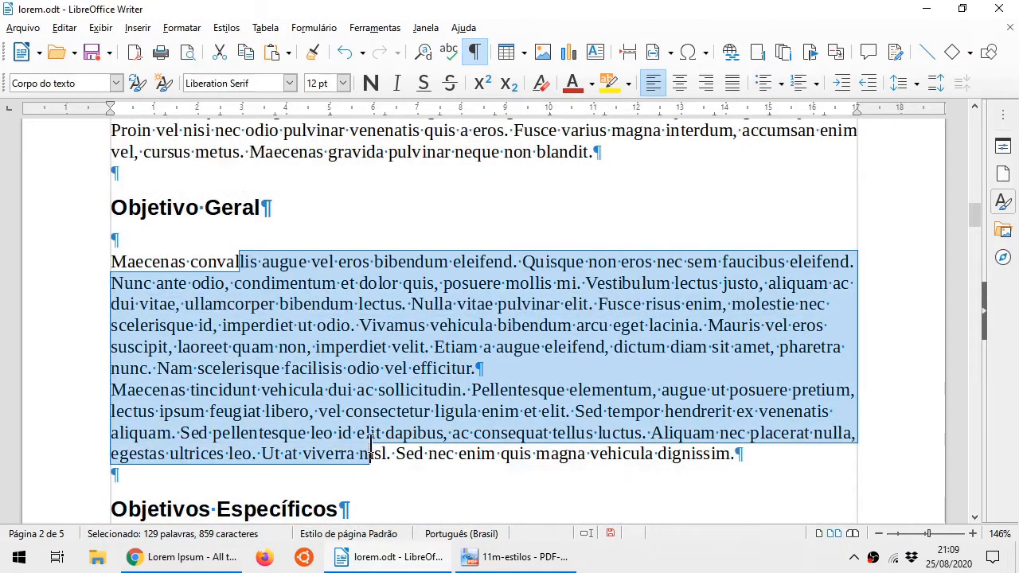
pyautogui.click(117, 83)
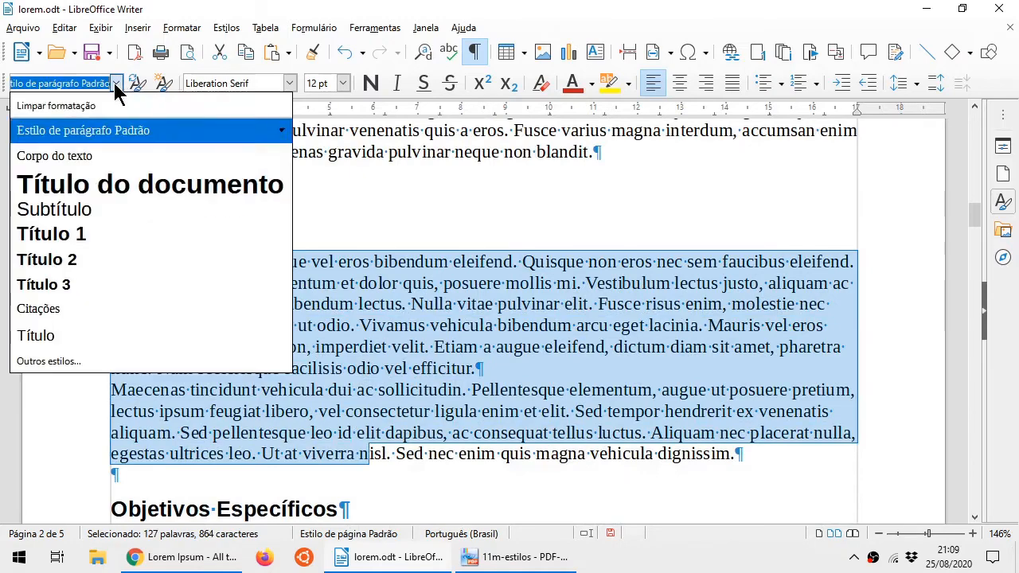
pyautogui.click(94, 156)
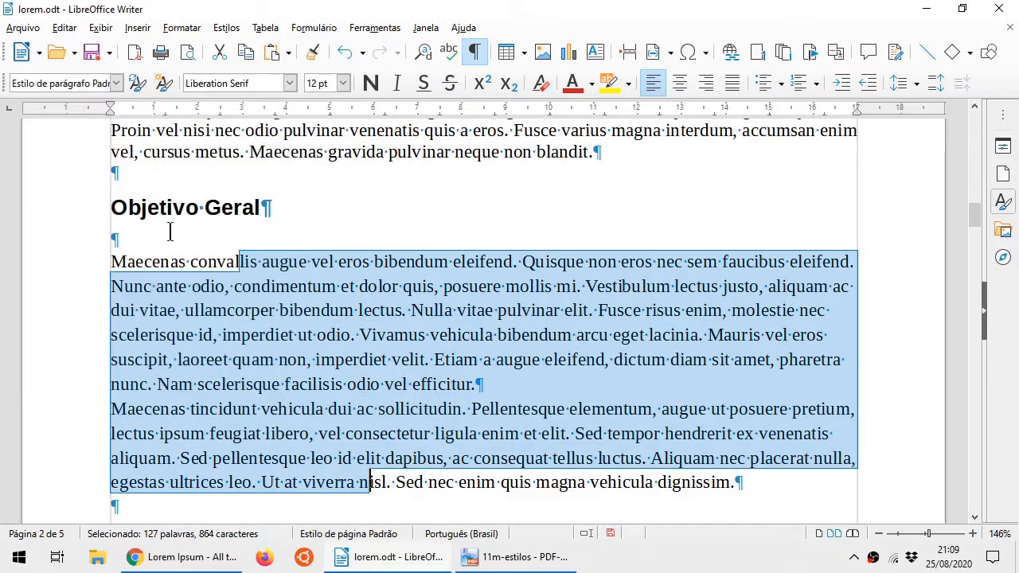
# - Apply the Corpo do texto style to the body paragraphs under "Objetivos"
pyautogui.scroll(5, 170, 230)
pyautogui.moveTo(390, 443); pyautogui.dragTo(334, 338)
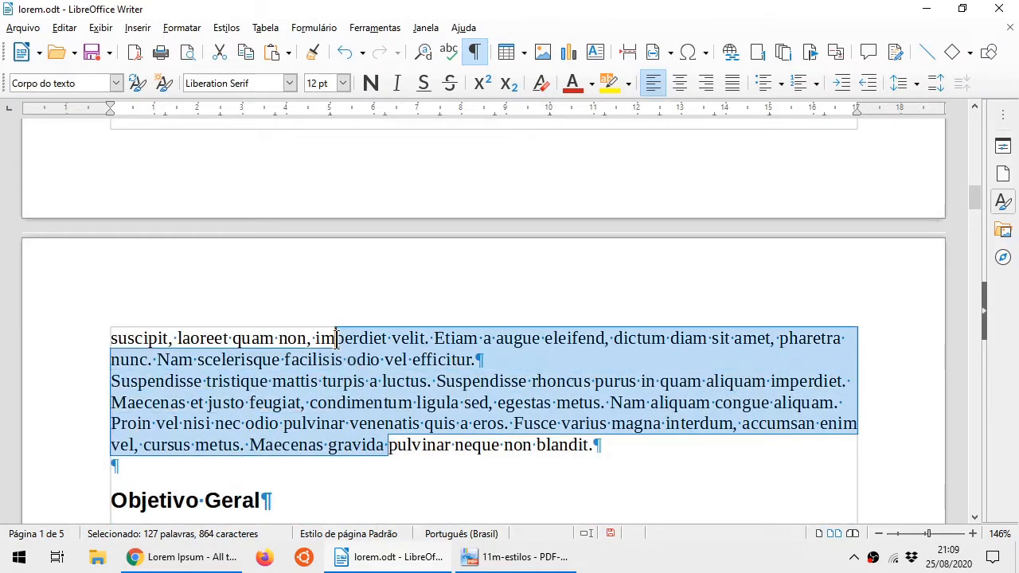
pyautogui.click(117, 82)
pyautogui.click(97, 156)
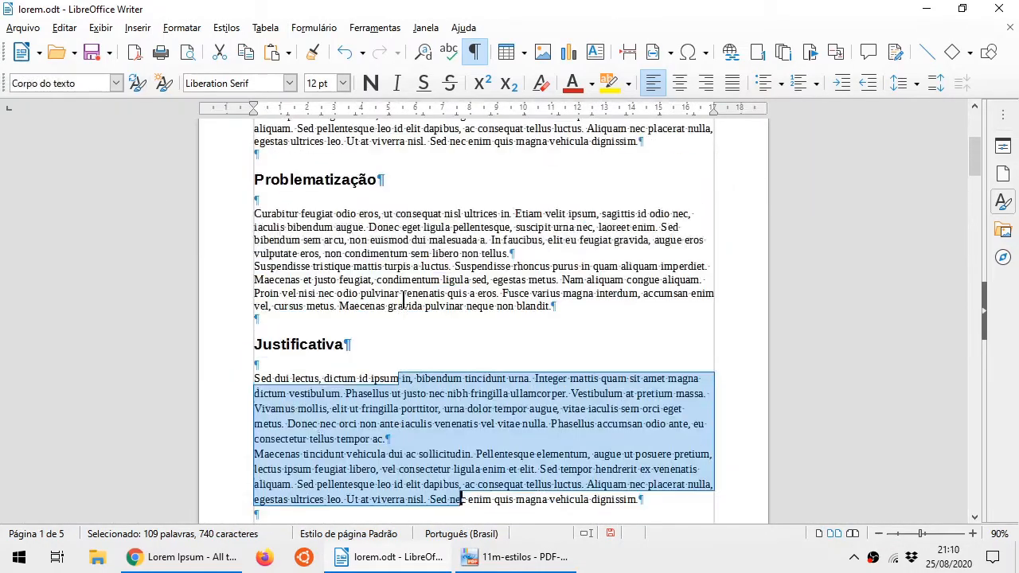
# - Apply the Corpo do texto style to the body paragraphs under "Problematização" and those under "Introdução"
pyautogui.moveTo(404, 300); pyautogui.dragTo(352, 214)
pyautogui.click(117, 83)
pyautogui.click(97, 156)
pyautogui.scroll(5, 518, 364)
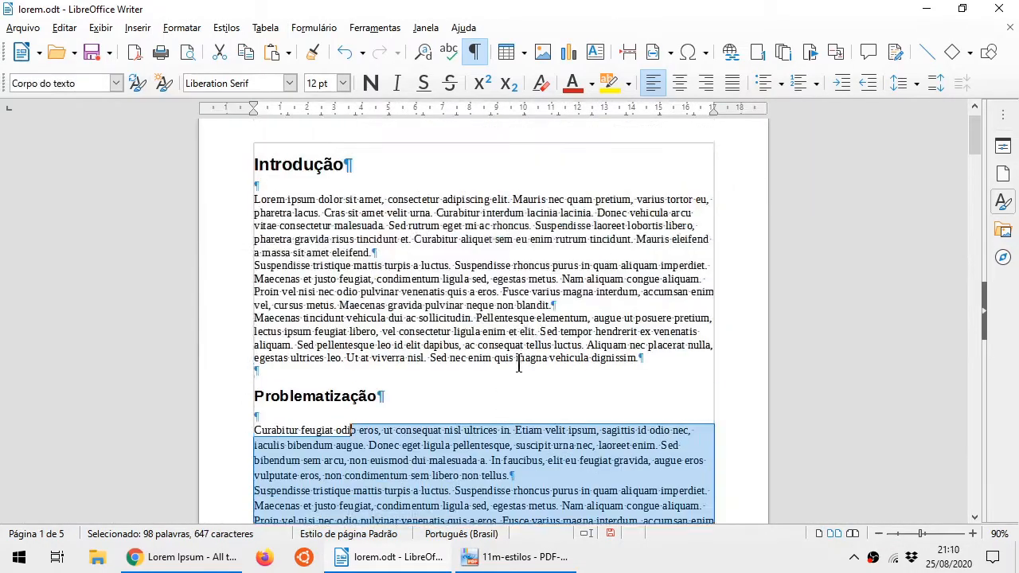
pyautogui.moveTo(518, 363); pyautogui.dragTo(355, 208)
pyautogui.click(117, 82)
pyautogui.click(97, 156)
# - Apply the Título 1 paragraph style to the "Fundamentação Teórica e Materiais" heading
pyautogui.scroll(-10, 566, 439)
pyautogui.click(117, 83)
pyautogui.click(80, 233)
# - Apply the Título 2 paragraph style to the "Desenvolvimento Front End" heading
pyautogui.scroll(-6, 330, 282)
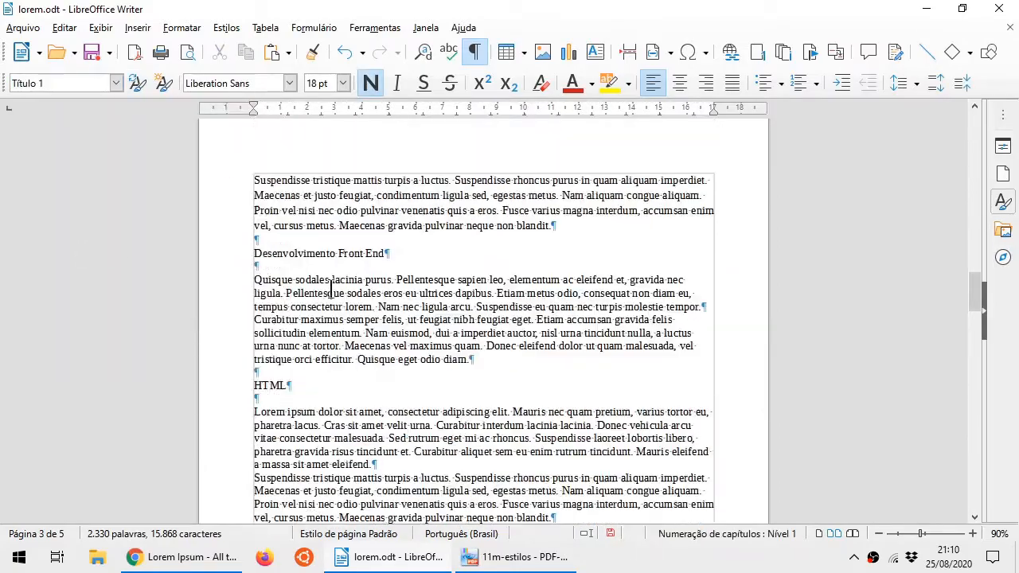
pyautogui.click(327, 253)
pyautogui.click(117, 83)
pyautogui.click(80, 259)
# - Add a "Lorem ipsum dolor sit amet" paragraph at the end of the "Desenvolvimento Front End" text and apply Corpo do texto to the HTML body text
pyautogui.moveTo(255, 298); pyautogui.dragTo(355, 380)
pyautogui.write('Lorem ipsum dolor sit amet, consectetur adipiscing elit. Mauris nec quam pretium, varius tortor eu, pharetra lacus. Cras sit amet velit urna. Curabitur interdum lacinia lacinia. Donec vehicula arcu vitae consectetur malesuada. Sed rutrum eget mi ac rhoncus. Suspendisse laoreet lobortis libero, pharetra gravida risus tincidunt et. Curabitur aliquet sem eu enim rutrum tincidunt. Mauris eleifend a massa sit amet eleifend.')
pyautogui.moveTo(390, 304); pyautogui.dragTo(393, 320)
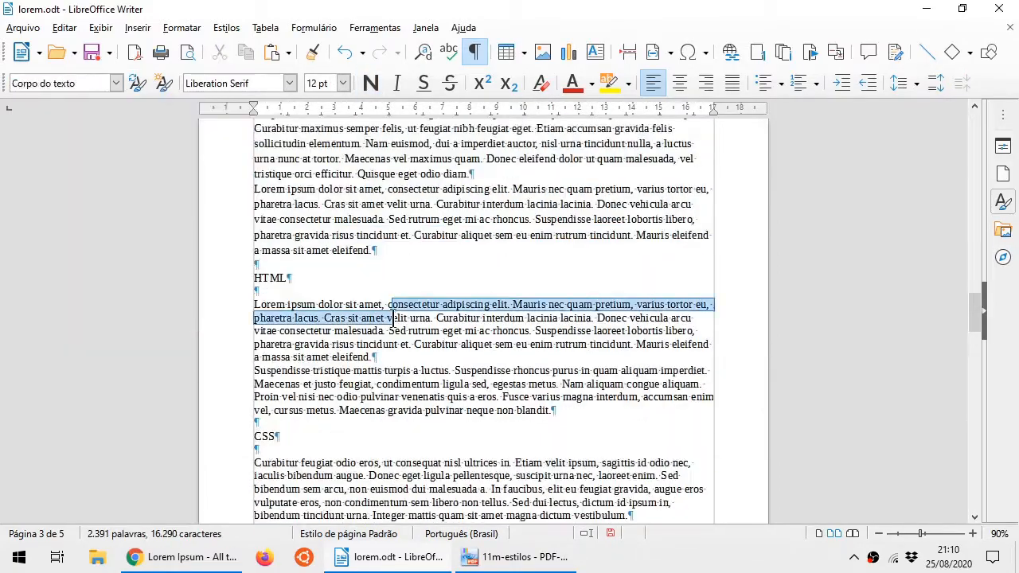
pyautogui.click(117, 83)
pyautogui.click(97, 156)
# - Apply Corpo do texto to the next unstyled body text and Título 3 to its subsection heading
pyautogui.moveTo(410, 232); pyautogui.dragTo(379, 205)
pyautogui.click(117, 83)
pyautogui.click(94, 163)
pyautogui.click(117, 83)
pyautogui.click(90, 289)
# - Apply the Título 2 paragraph style to the section heading further up in the document
pyautogui.scroll(16, 409, 295)
pyautogui.click(409, 295)
pyautogui.click(117, 83)
pyautogui.click(79, 260)
# - Apply the Título 3 paragraph style to the remaining subsection heading before "Desenvolvimento do Trabalho"
pyautogui.scroll(-20, 425, 297)
pyautogui.click(117, 82)
pyautogui.click(117, 83)
pyautogui.click(90, 287)
pyautogui.scroll(-6, 364, 275)
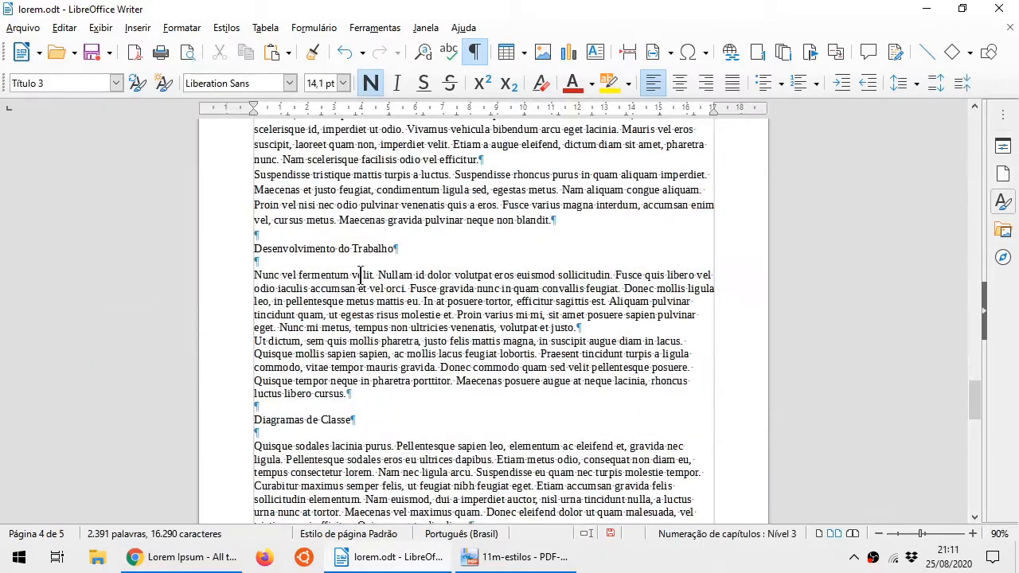
# - Apply Título 1 to the "Desenvolvimento do Trabalho" heading and Corpo do texto to the body text below it
pyautogui.click(363, 249)
pyautogui.click(117, 82)
pyautogui.click(79, 234)
pyautogui.moveTo(331, 297); pyautogui.dragTo(382, 413)
pyautogui.click(117, 82)
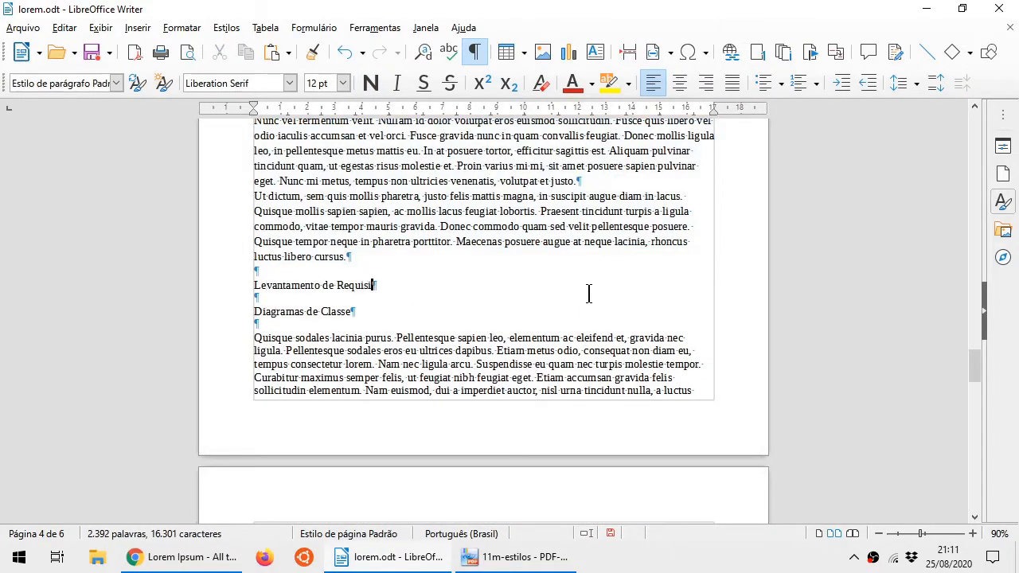
# - Complete the "Levantamento de Requisitos" heading above "Diagramas de Classe" and insert the "Nunc vel fermentum velit" body text under it
pyautogui.write('tos')
pyautogui.moveTo(253, 221); pyautogui.dragTo(351, 358)
pyautogui.write('Nunc vel fermentum velit. Nullam id dolor volutpat eros euismod sollicitudin. Fusce quis libero vel odio iaculis accumsan et vel orci. Fusce gravida nunc in quam convallis feugiat. Donec mollis ligula leo, in pellentesque metus mattis eu. In at posuere tortor, efficitur sagittis est. Aliquam pulvinar tincidunt quam, ut egestas risus molestie et. Proin varius mi mi, sit amet posuere sapien pulvinar eget. Nunc mi metus, tempus non ultricies venenatis, volutpat et justo. Ut dictum, sem quis mollis pharetra, justo felis mattis magna, in suscipit augue diam in lacus. Quisque mollis sapien sapien, ac mollis lacus feugiat lobortis. Praesent tincidunt turpis a ligula commodo, vitae tempor mauris gravida. Donec commodo quam sed velit pellentesque posuere. Quisque tempor neque in pharetra porttitor. Maecenas posuere augue at neque lacinia, rhoncus luctus libero cursus.')
# - Apply Título 2 to the "Levantamento de Requisitos", "Diagramas de Classe" and "Diagrama do Banco de Dados" headings
pyautogui.click(117, 82)
pyautogui.click(79, 261)
pyautogui.click(364, 287)
pyautogui.click(117, 83)
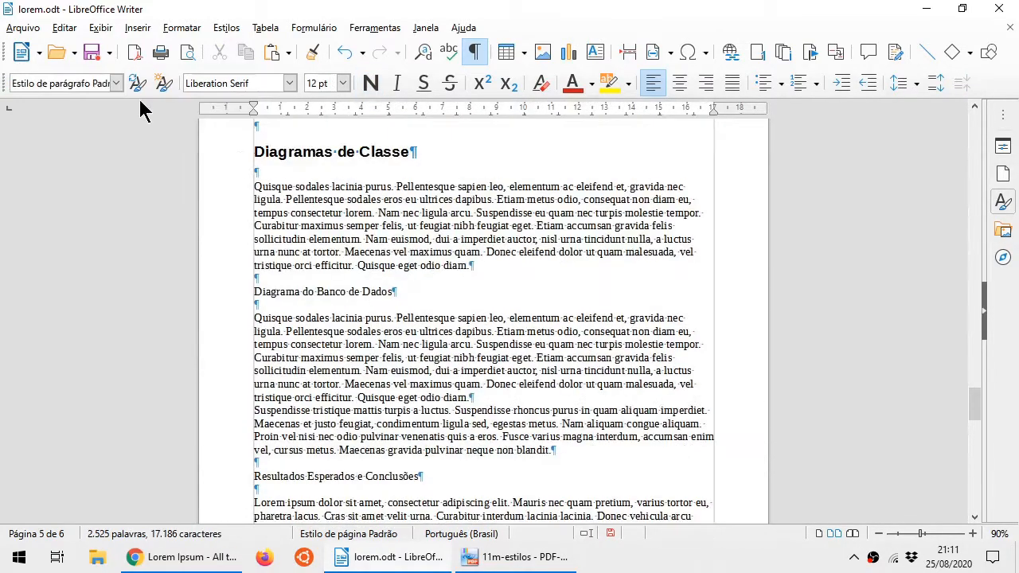
pyautogui.click(80, 259)
# - Apply Corpo do texto to the body text under "Diagramas de Classe" and paste a copy of its "Quisque sodales" paragraph
pyautogui.moveTo(295, 186); pyautogui.dragTo(410, 251)
pyautogui.click(117, 83)
pyautogui.click(80, 156)
pyautogui.moveTo(254, 187); pyautogui.dragTo(478, 278)
pyautogui.hotkey('ctrl', 'v')
# - Apply Corpo do texto to the two body paragraphs under "Diagrama do Banco de Dados"
pyautogui.moveTo(335, 211); pyautogui.dragTo(388, 343)
pyautogui.click(117, 83)
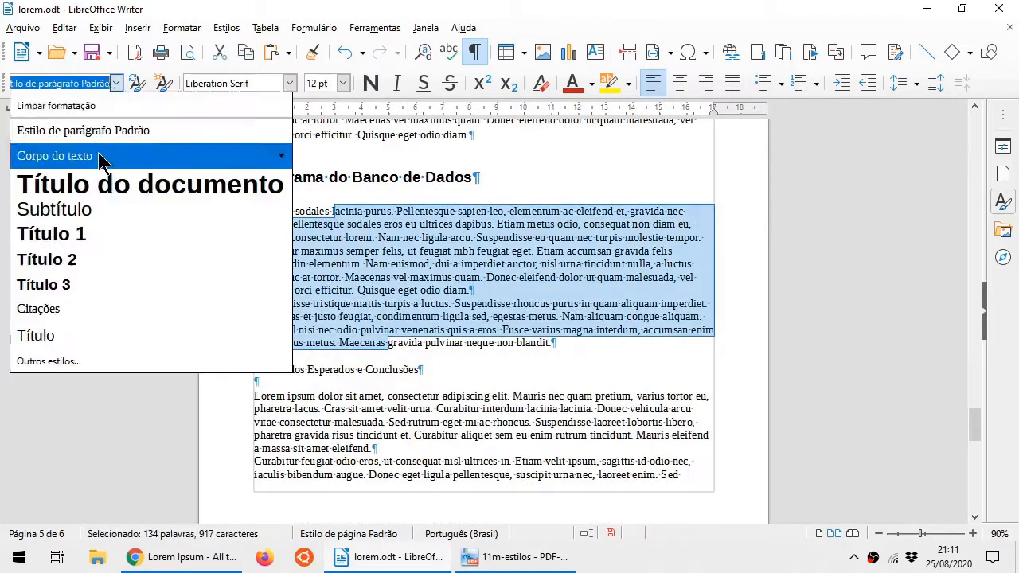
pyautogui.click(99, 158)
# - Apply Título 1 to "Resultados Esperados e Conclusões" and Corpo do texto to all the body text below it
pyautogui.click(445, 388)
pyautogui.click(117, 82)
pyautogui.click(80, 234)
pyautogui.moveTo(430, 263); pyautogui.dragTo(445, 478)
pyautogui.click(117, 83)
pyautogui.click(79, 156)
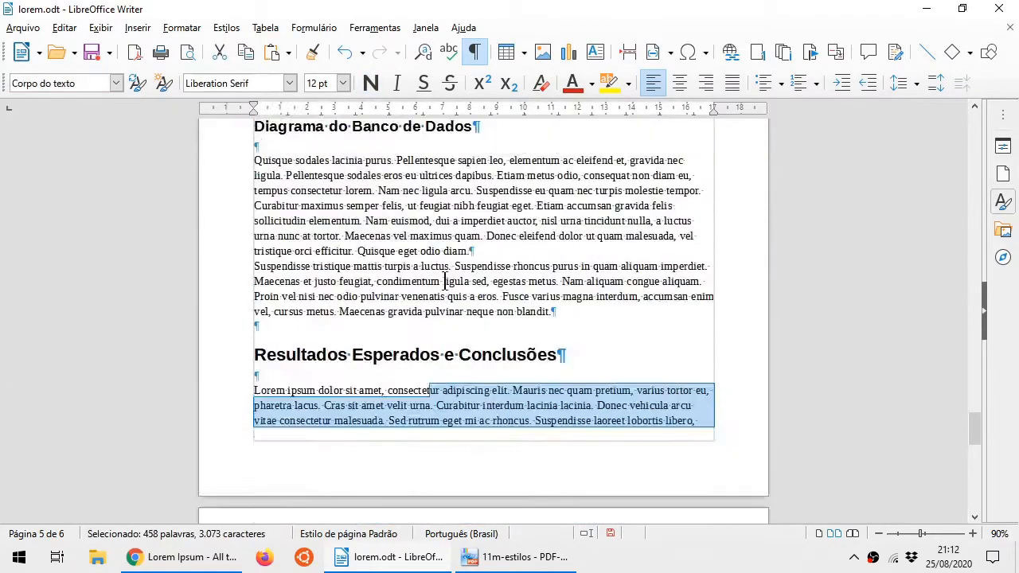
# - Set the document zoom to fit the page width (Ajustar à largura) and clear the text selection
pyautogui.scroll(6, 444, 281)
pyautogui.scroll(15, 444, 280)
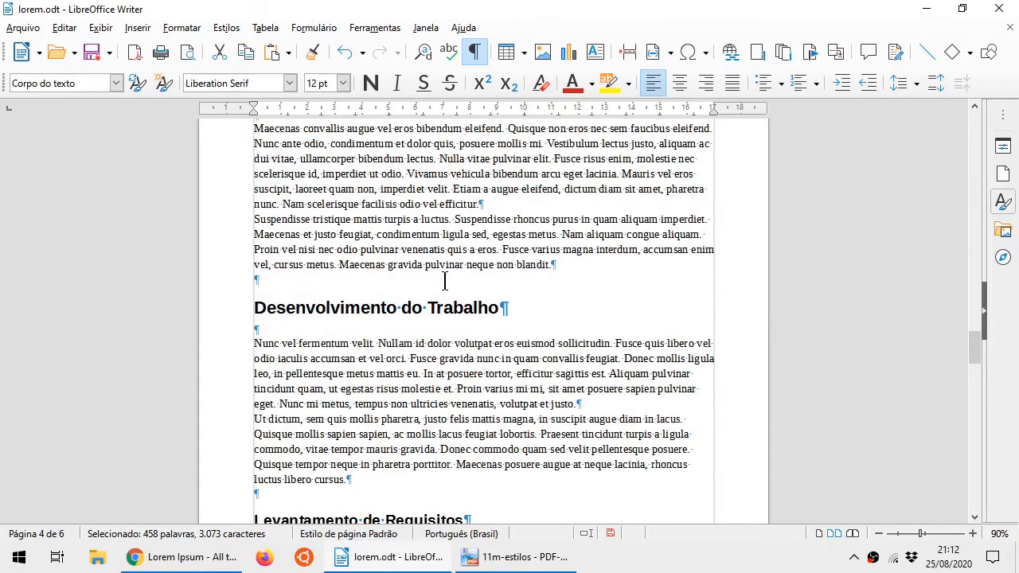
pyautogui.scroll(5, 444, 281)
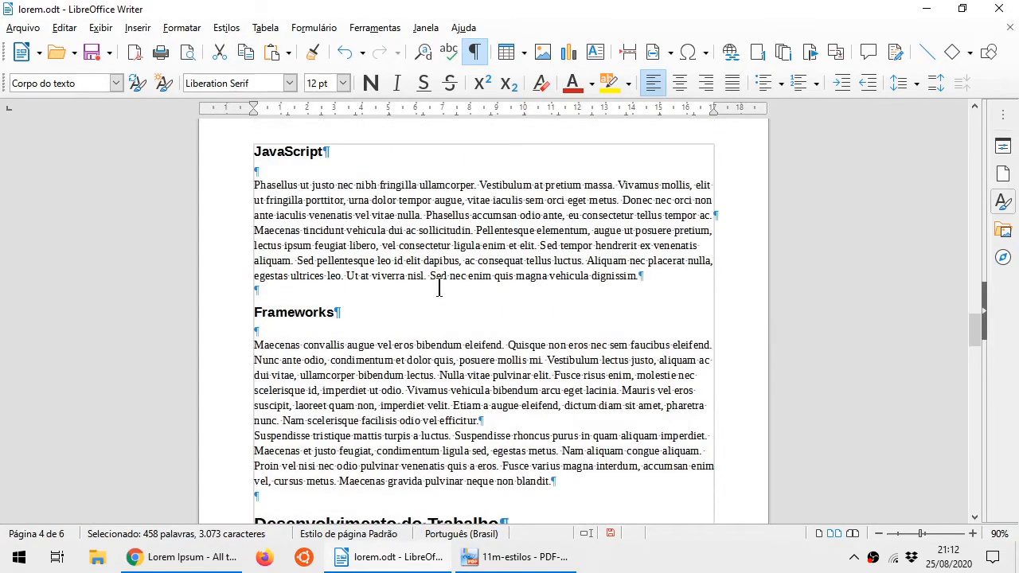
pyautogui.scroll(5, 438, 289)
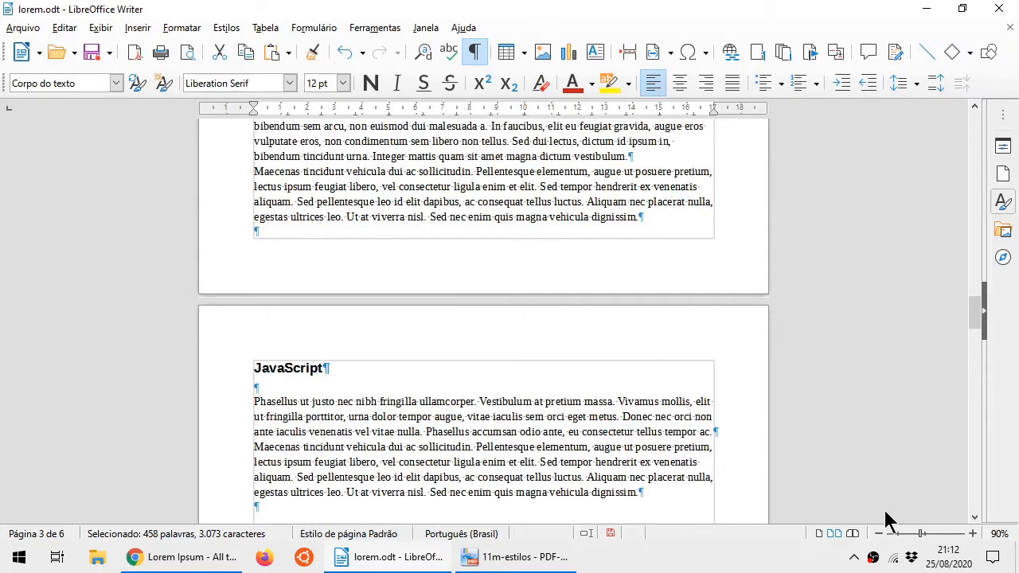
pyautogui.doubleClick(1001, 535)
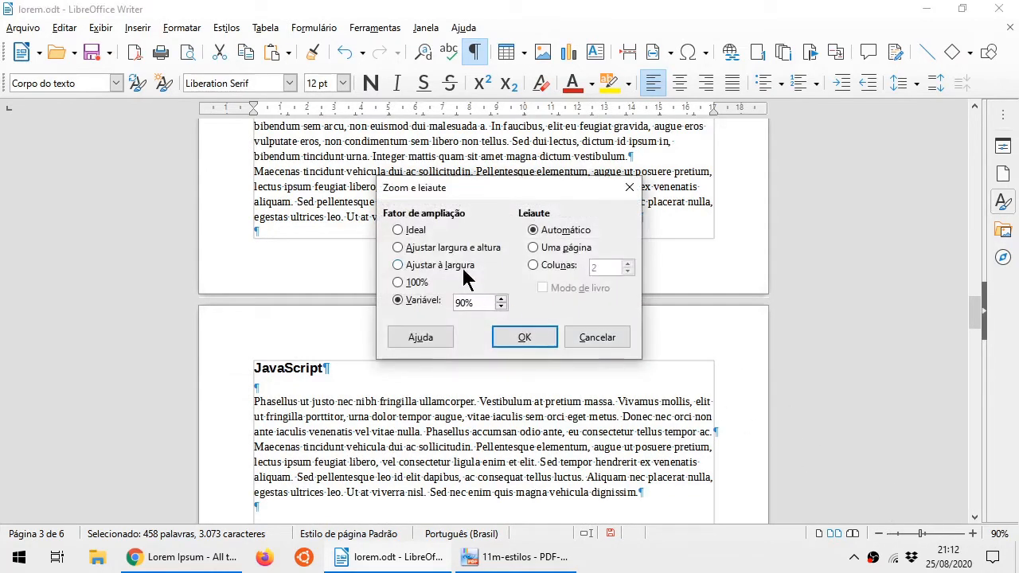
pyautogui.click(461, 267)
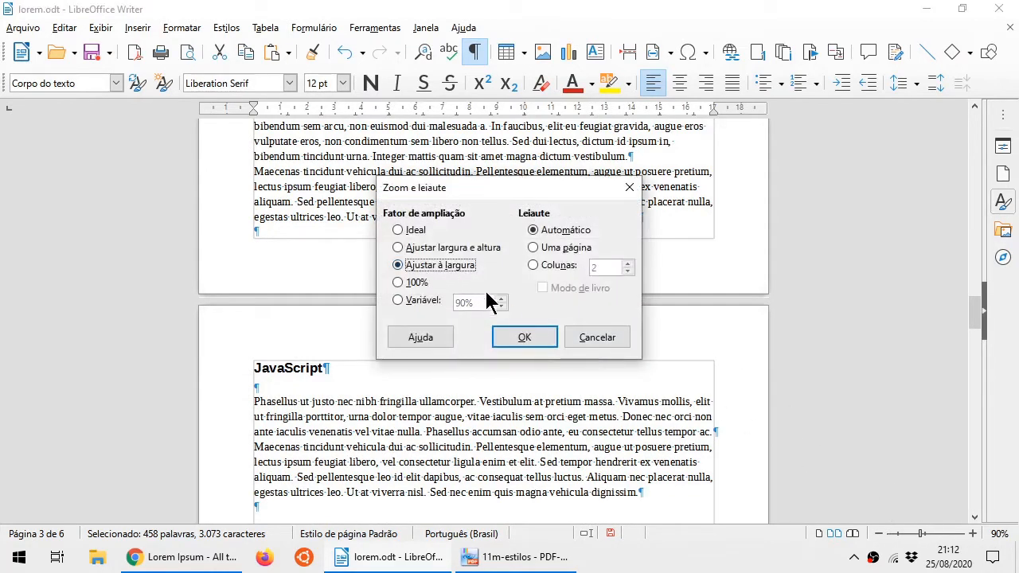
pyautogui.click(526, 337)
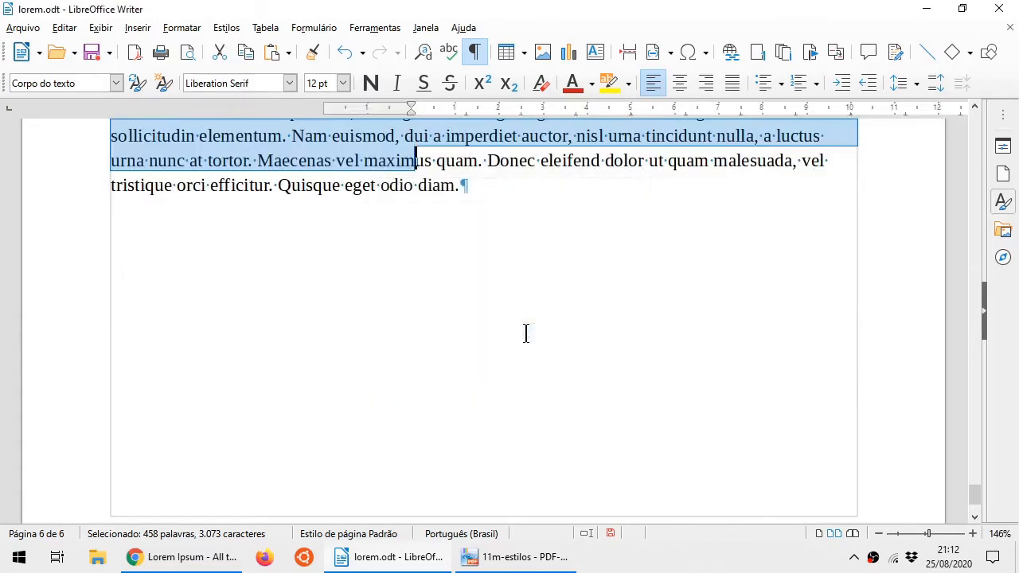
pyautogui.click(509, 186)
# - Justify the first body paragraph under the CSS heading and set its line spacing to 1,5
pyautogui.scroll(15, 509, 186)
pyautogui.scroll(10, 506, 187)
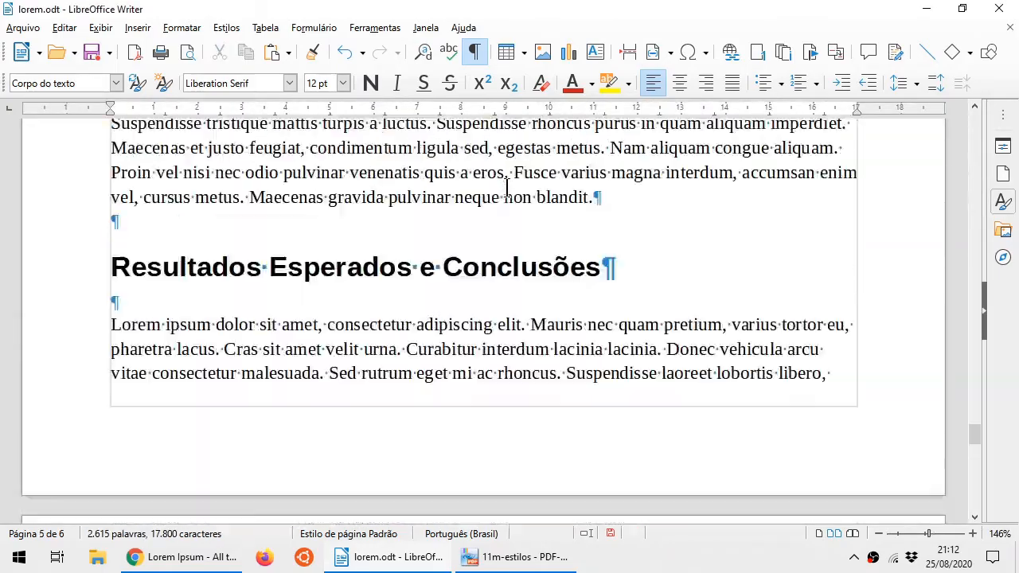
pyautogui.scroll(5, 506, 186)
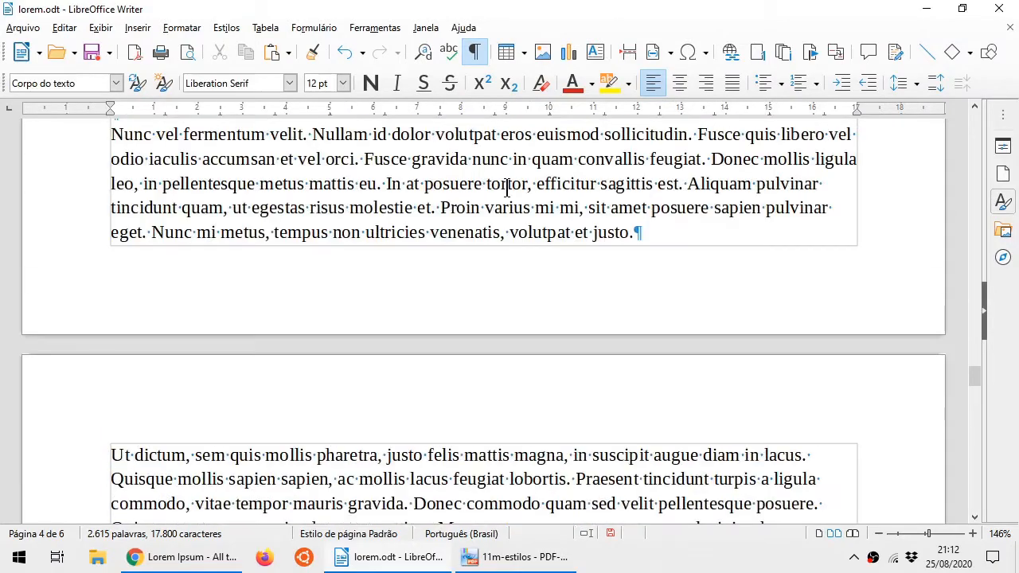
pyautogui.scroll(20, 507, 187)
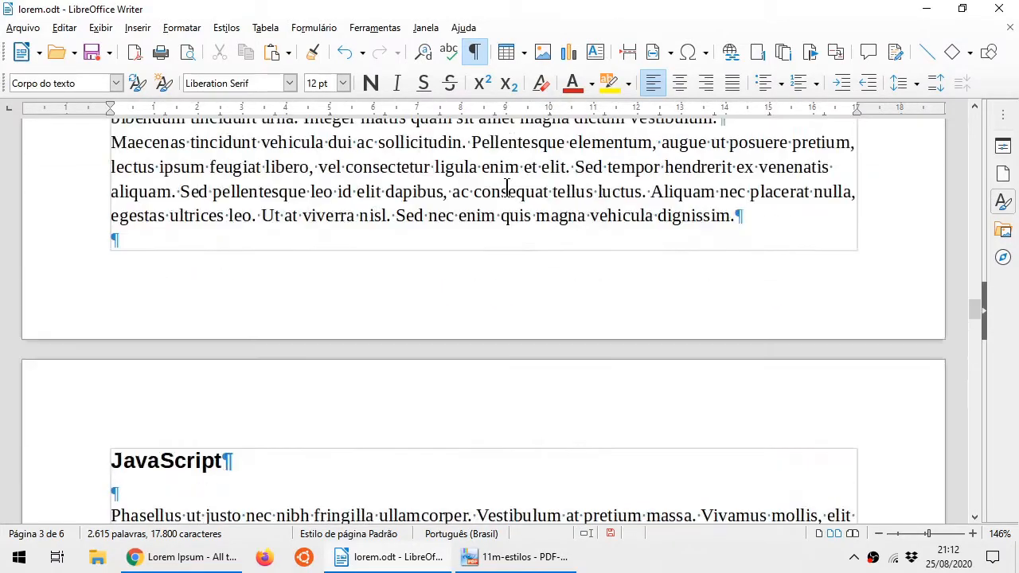
pyautogui.scroll(3, 506, 186)
pyautogui.scroll(-3, 501, 267)
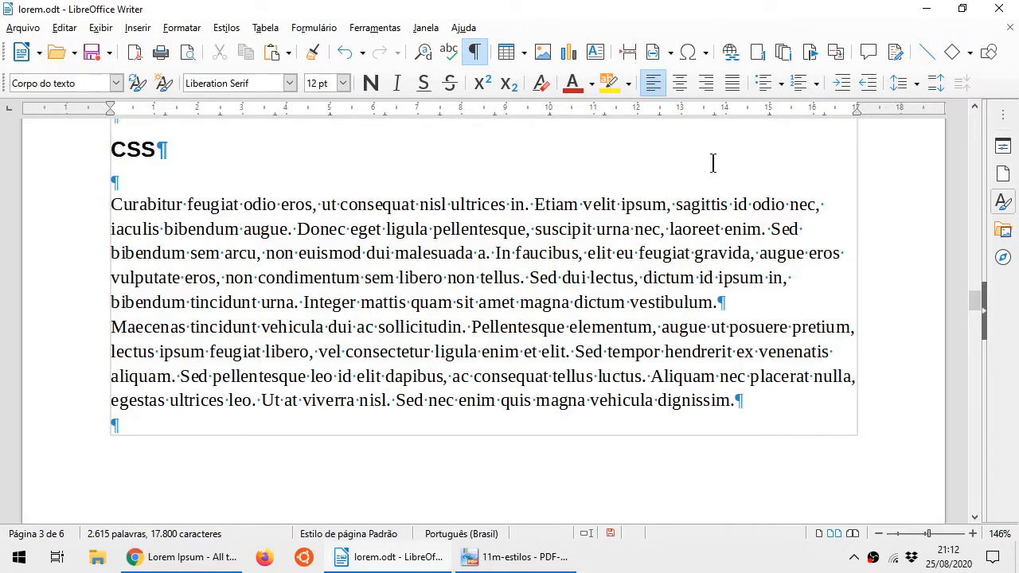
pyautogui.click(736, 90)
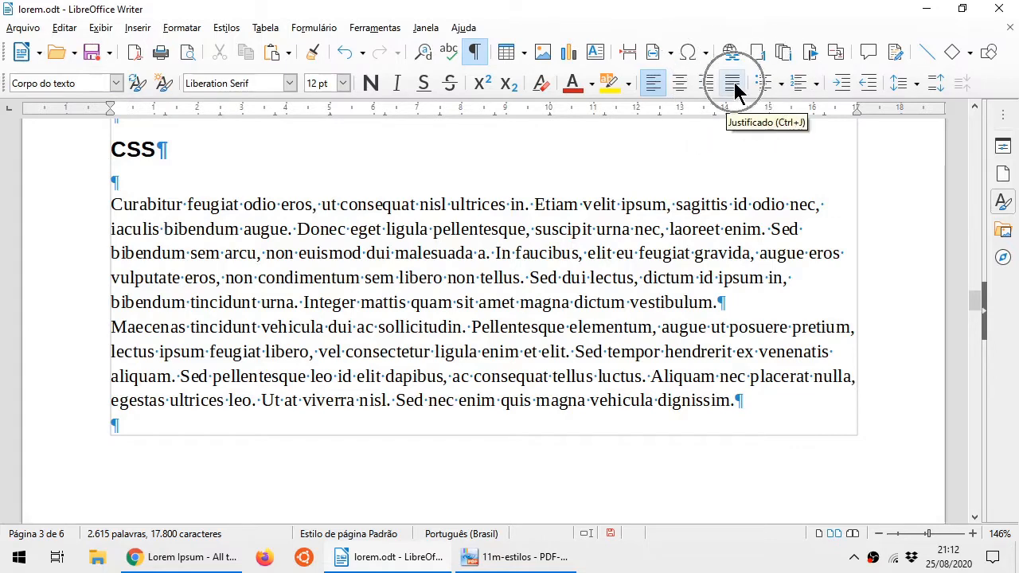
pyautogui.click(733, 84)
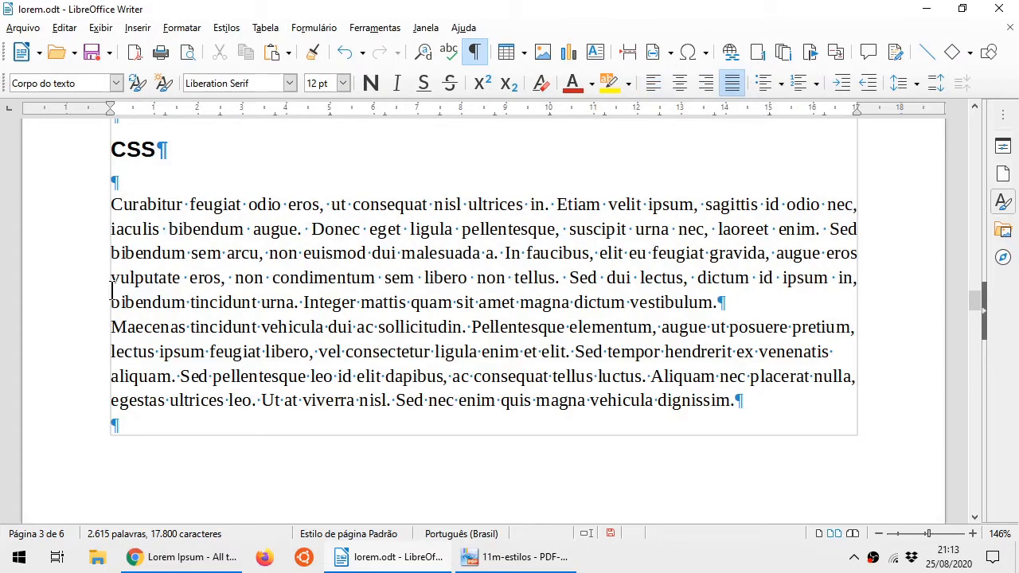
pyautogui.click(903, 84)
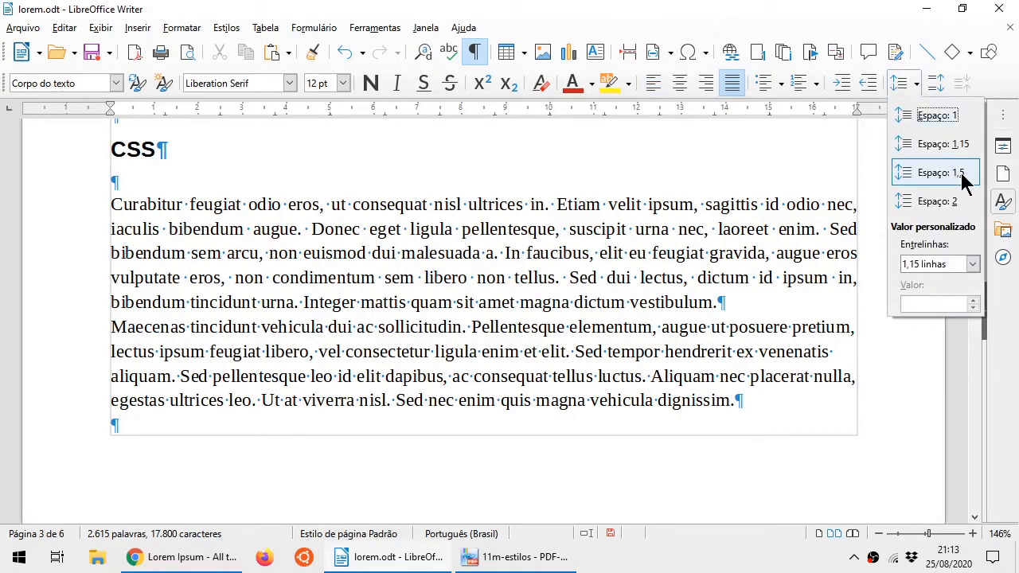
pyautogui.click(961, 179)
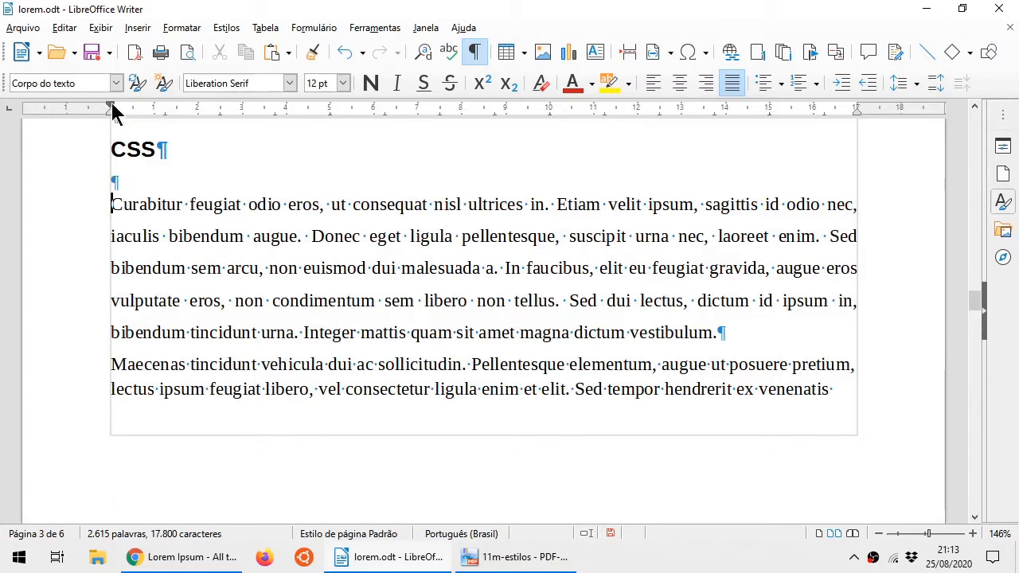
# - Indent the paragraph's first line by about 1.5 cm and update the Corpo do texto style to match its formatting
pyautogui.moveTo(112, 106); pyautogui.dragTo(177, 106)
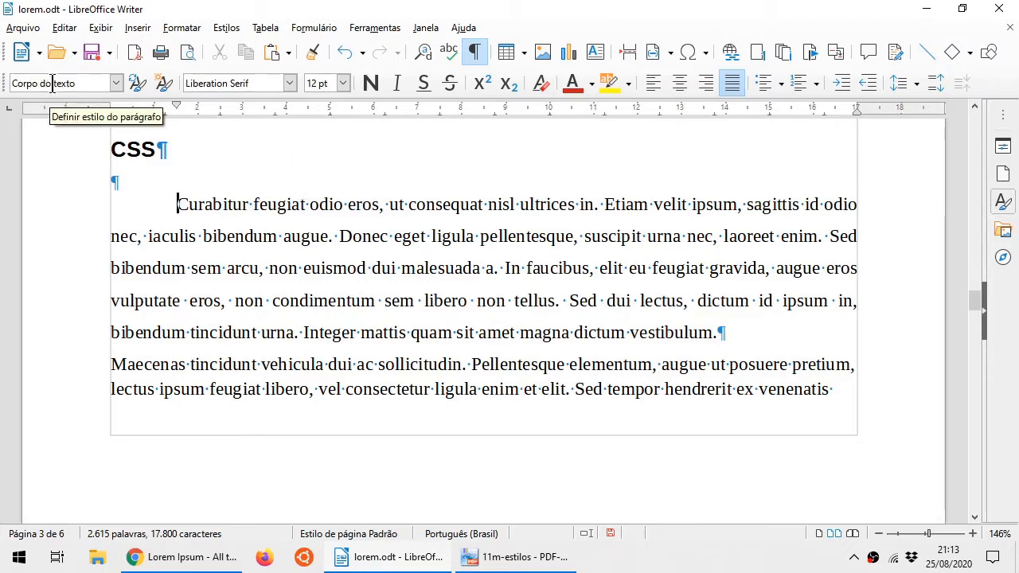
pyautogui.click(137, 88)
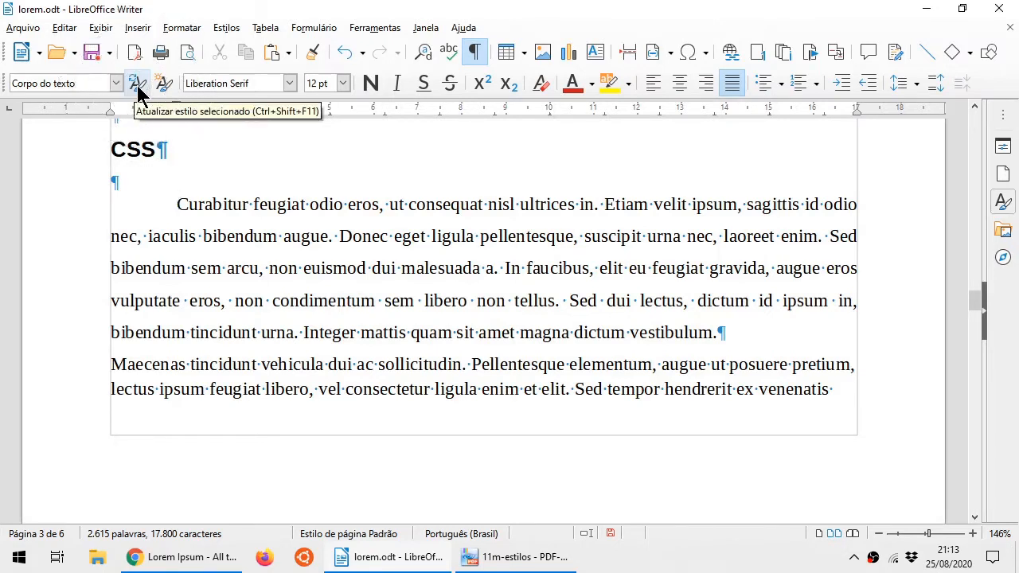
pyautogui.click(138, 85)
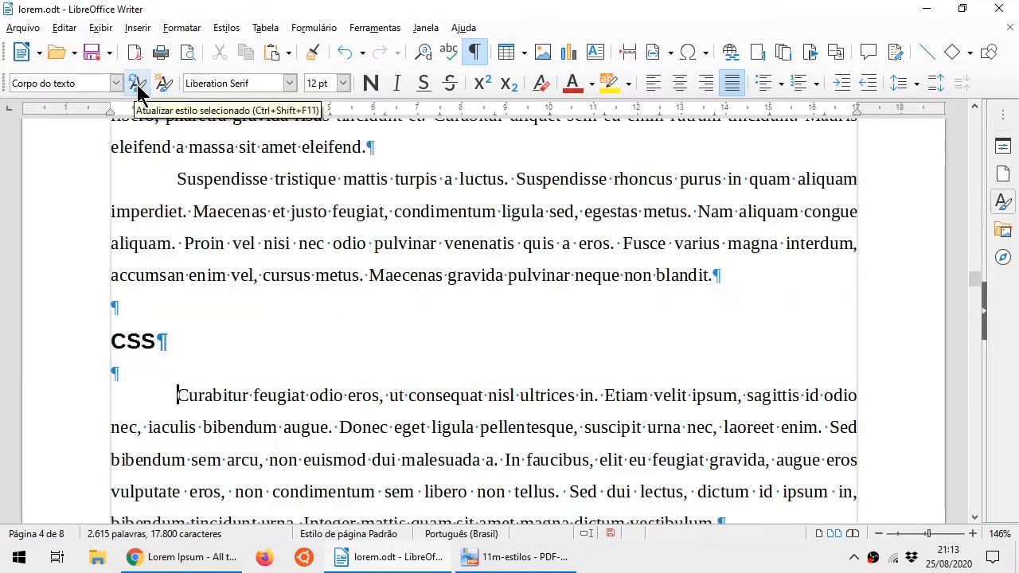
# - Review the heading styles and the justification, line spacing and first-line indent of the body paragraphs throughout the document
pyautogui.scroll(-10, 367, 284)
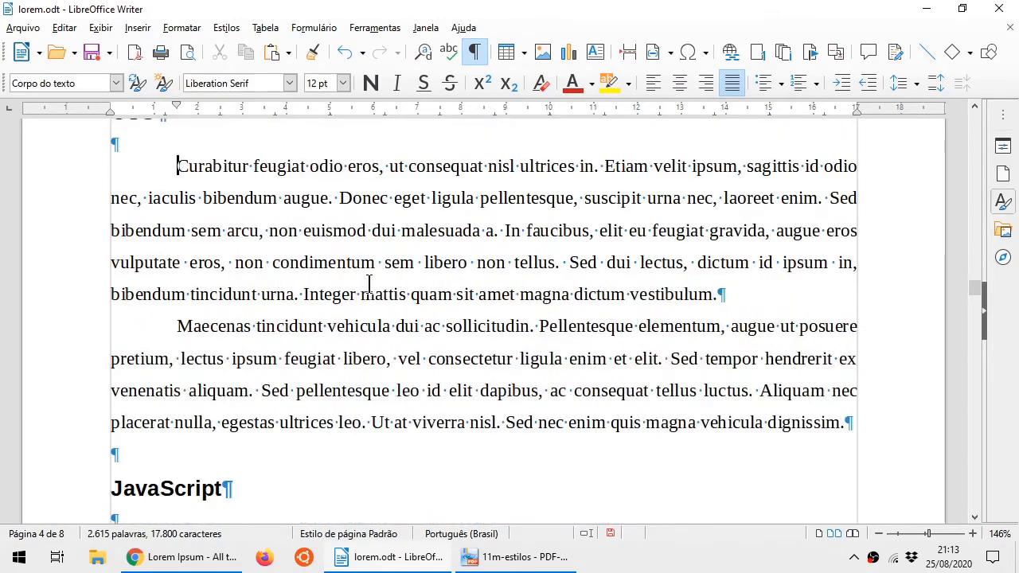
pyautogui.scroll(-10, 368, 284)
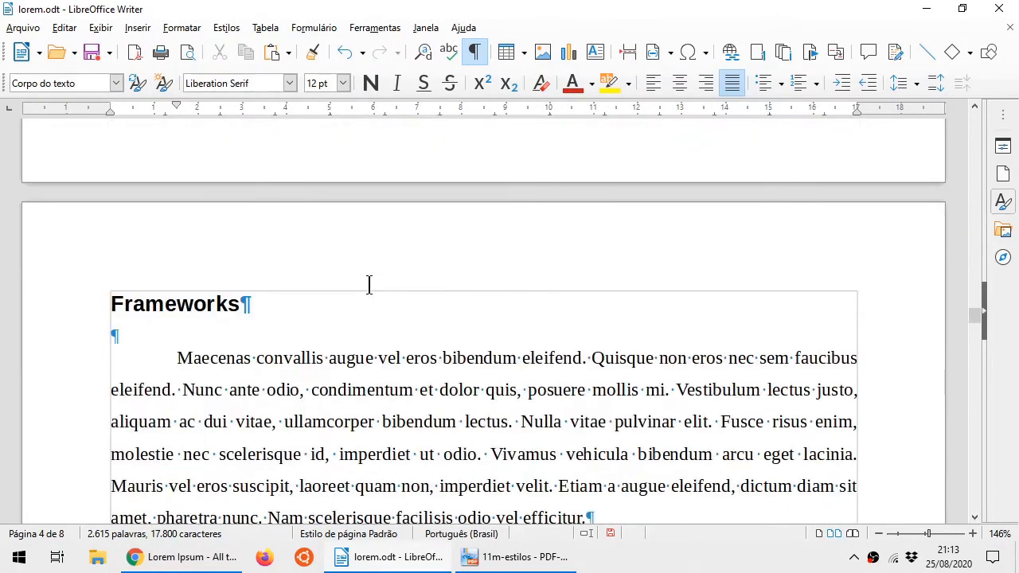
pyautogui.scroll(-4, 369, 284)
pyautogui.scroll(7, 368, 284)
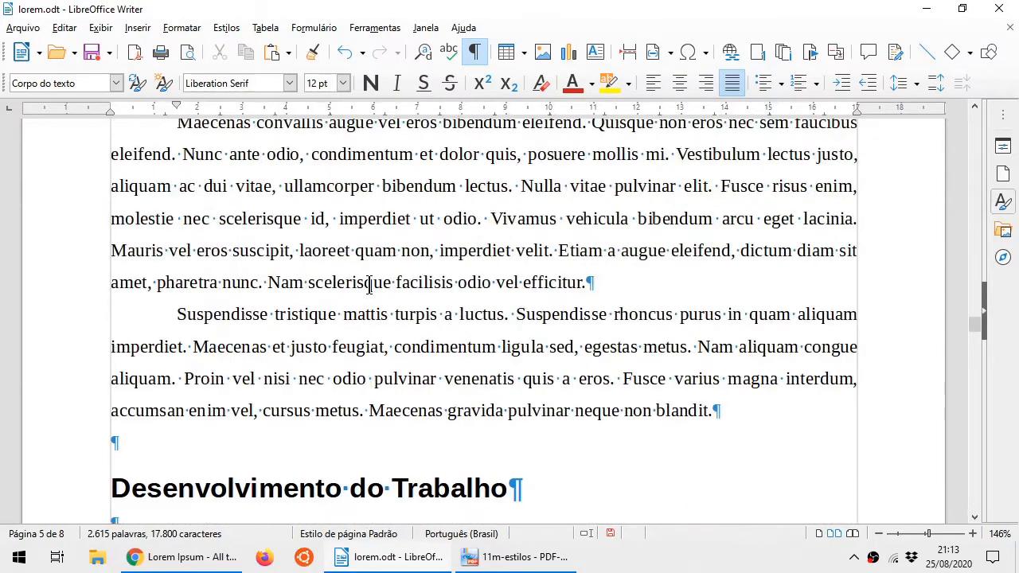
pyautogui.scroll(3, 369, 284)
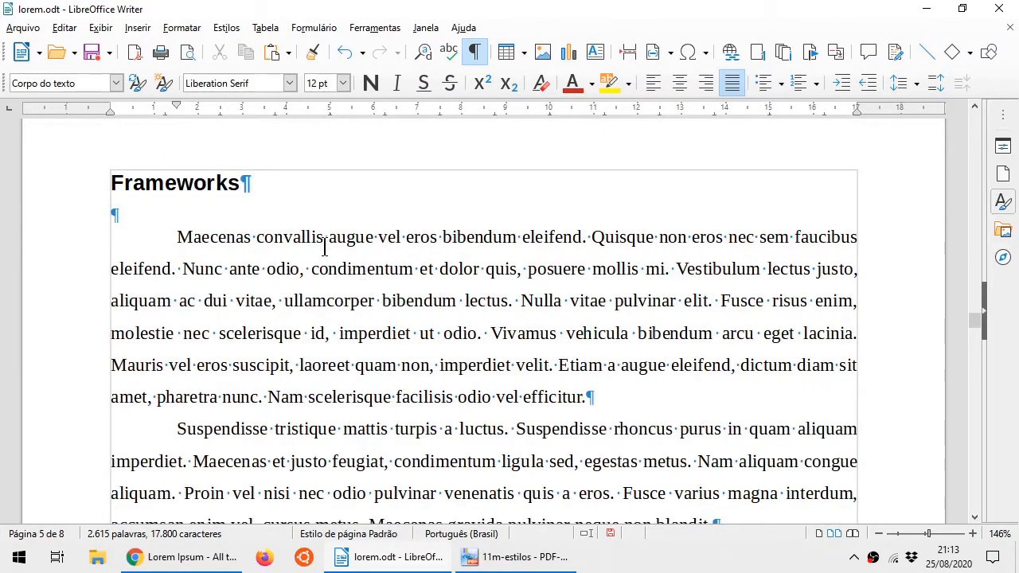
pyautogui.moveTo(324, 247); pyautogui.dragTo(396, 365)
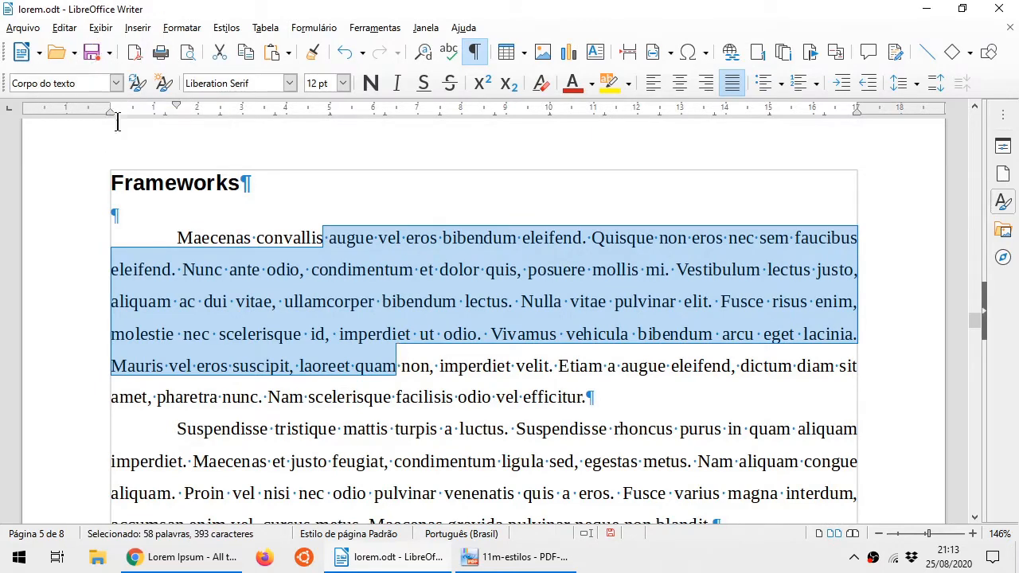
pyautogui.click(324, 319)
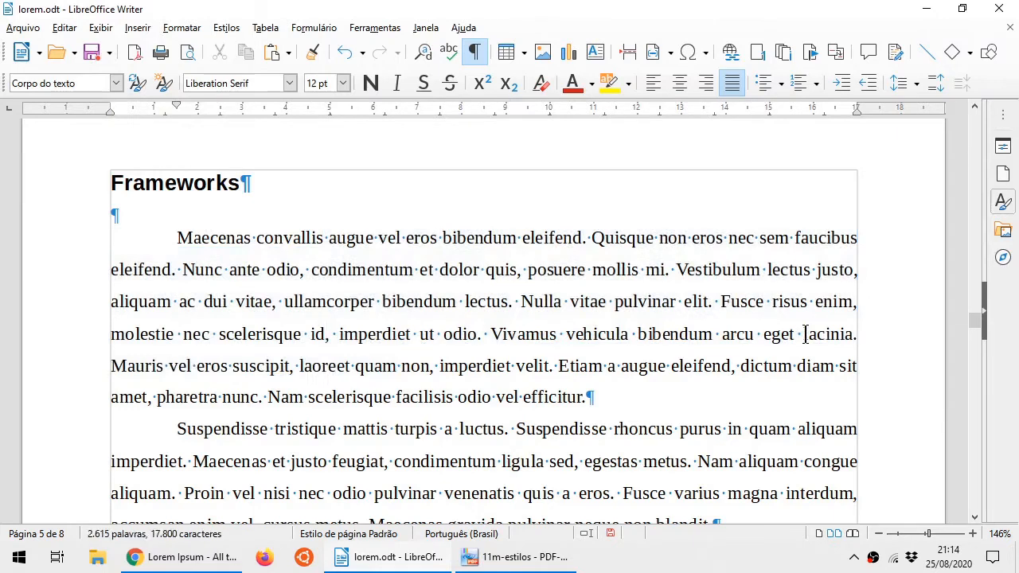
pyautogui.moveTo(880, 254); pyautogui.dragTo(872, 359)
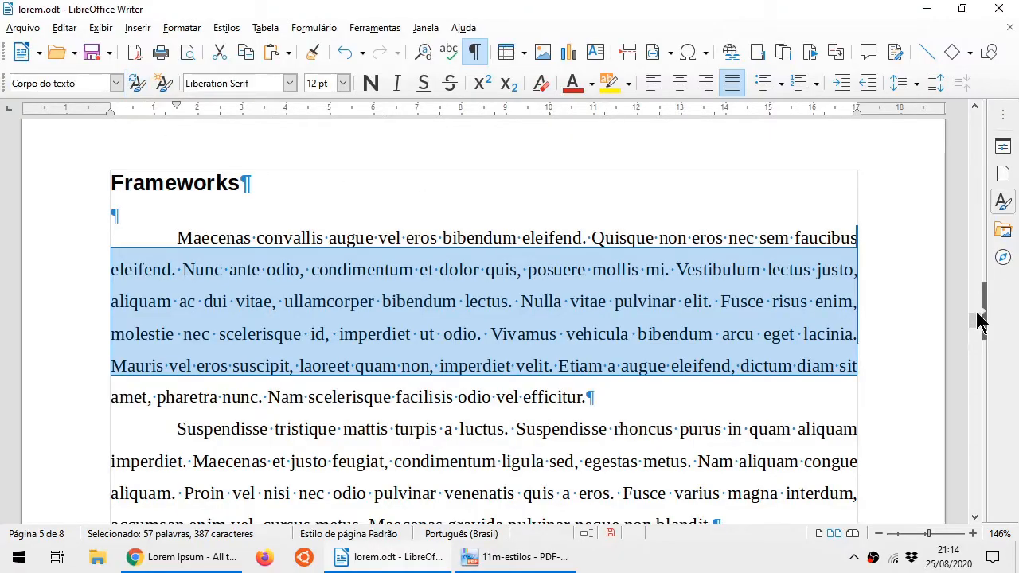
pyautogui.moveTo(976, 322); pyautogui.dragTo(979, 109)
pyautogui.scroll(-15, 152, 313)
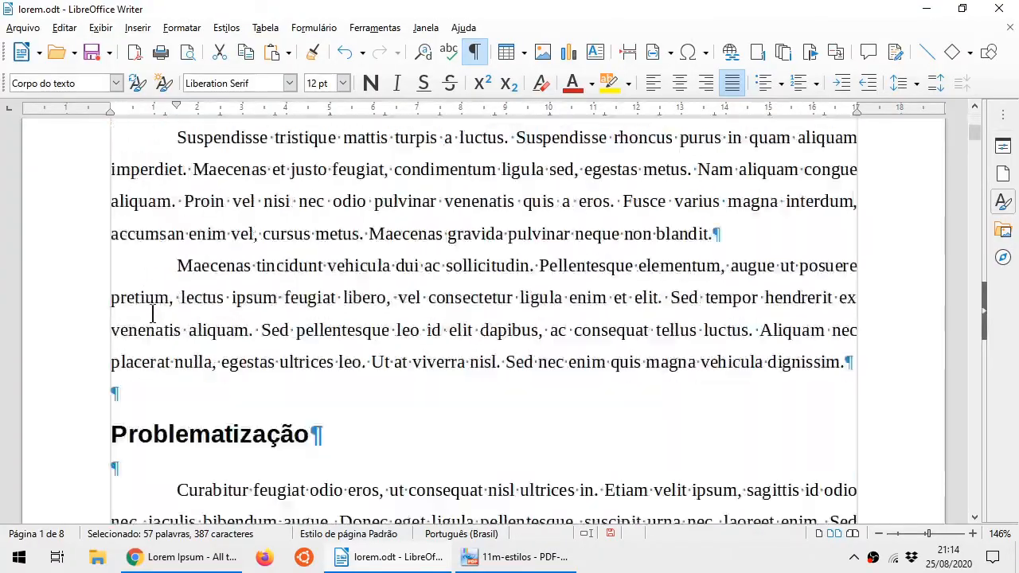
pyautogui.scroll(-15, 152, 313)
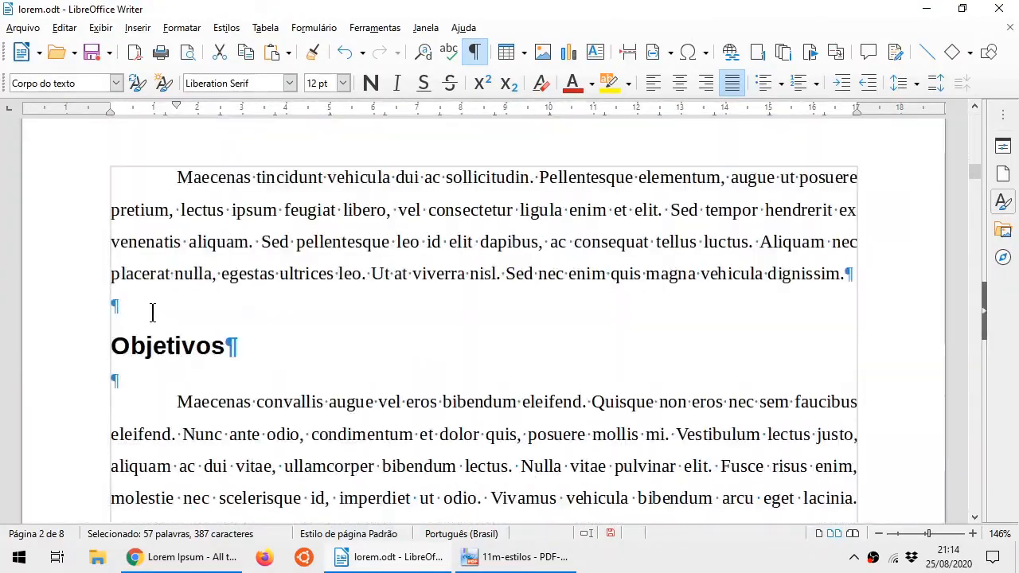
pyautogui.scroll(-15, 152, 313)
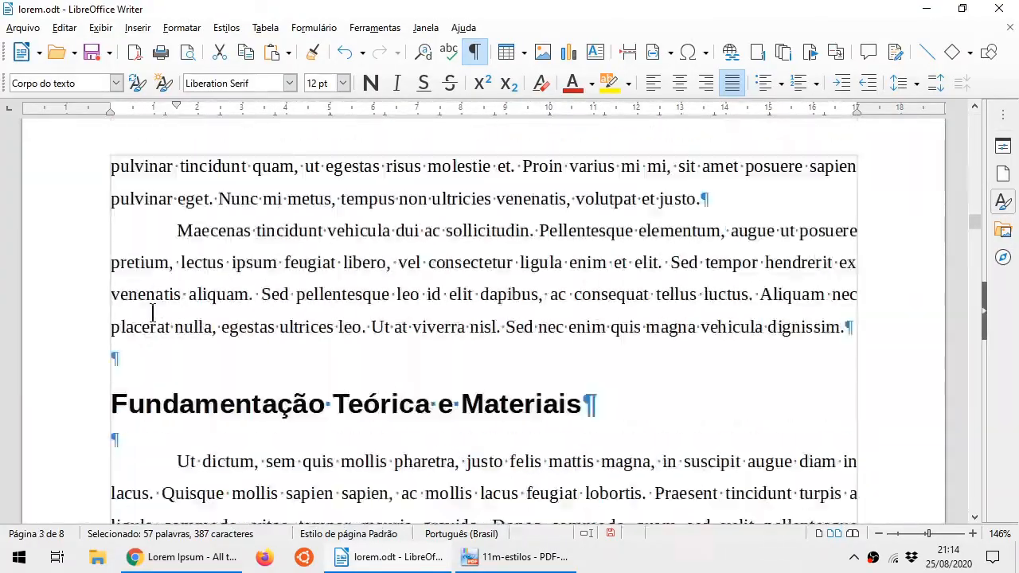
pyautogui.scroll(-15, 152, 313)
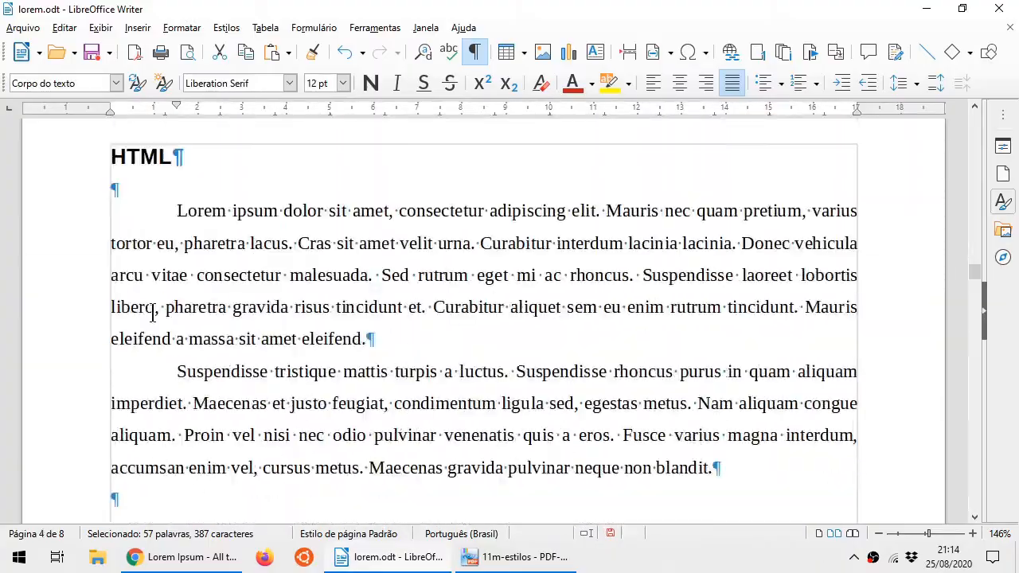
pyautogui.scroll(-15, 150, 313)
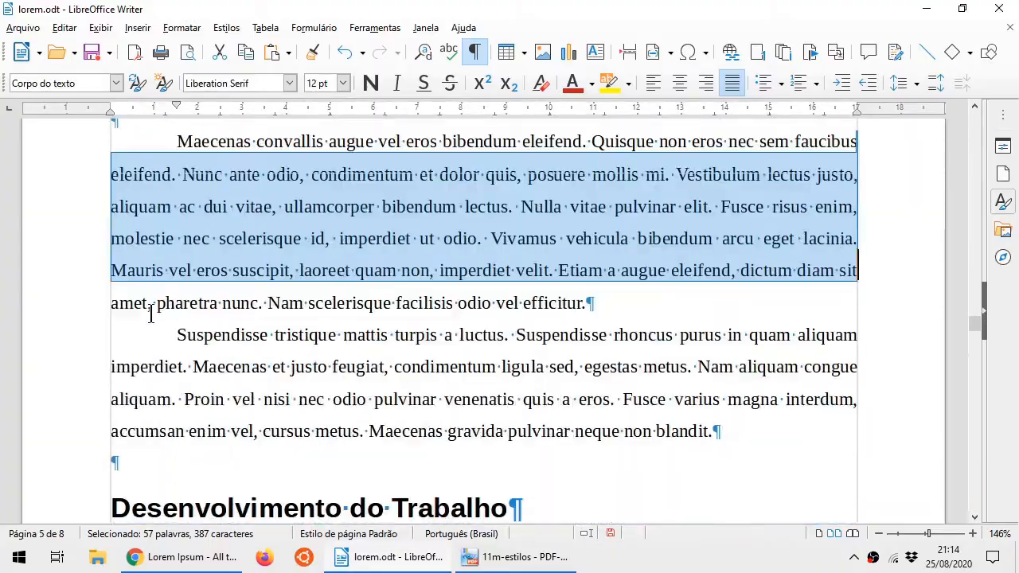
pyautogui.scroll(-4, 150, 313)
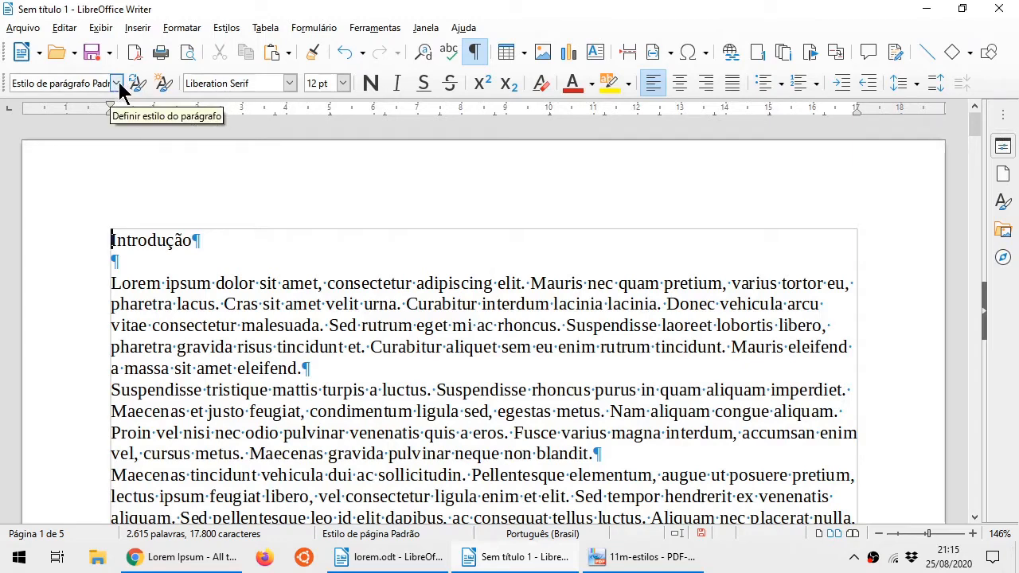
# - Show the Estilos list of paragraph styles beside the document, toggling it on and off to demonstrate how it opens and closes
pyautogui.click(1004, 208)
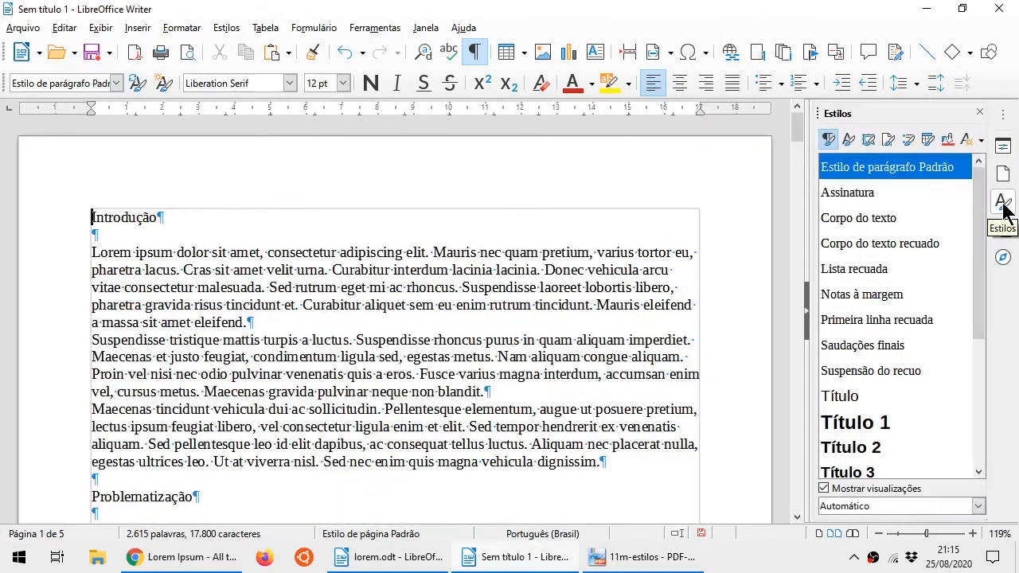
pyautogui.click(1004, 208)
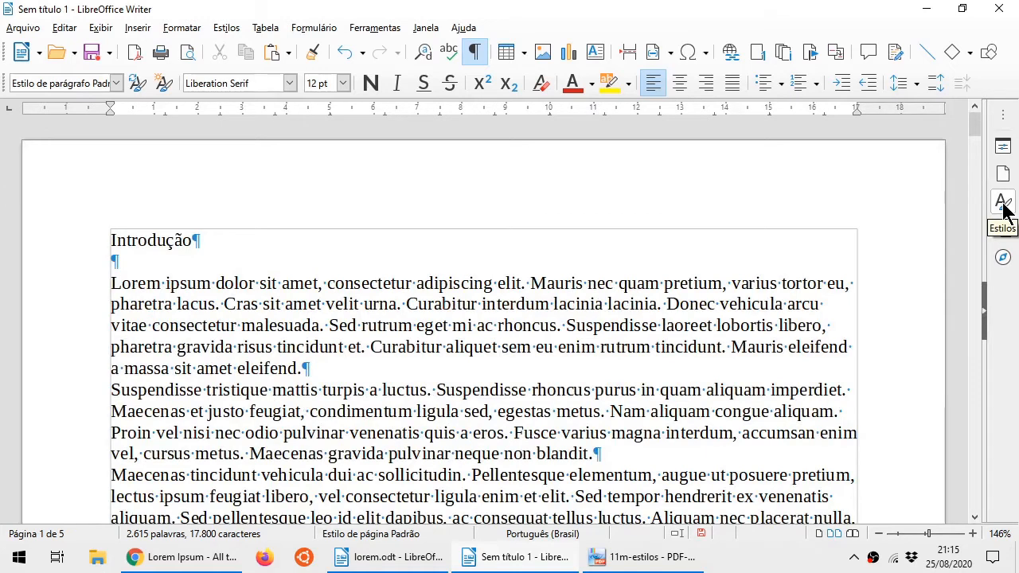
pyautogui.click(1004, 208)
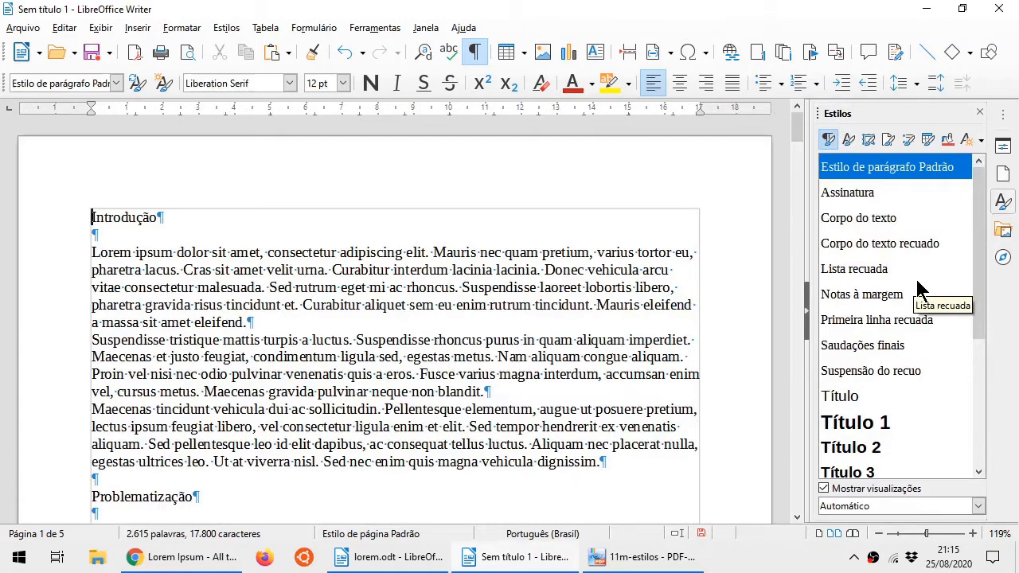
pyautogui.press('F11')
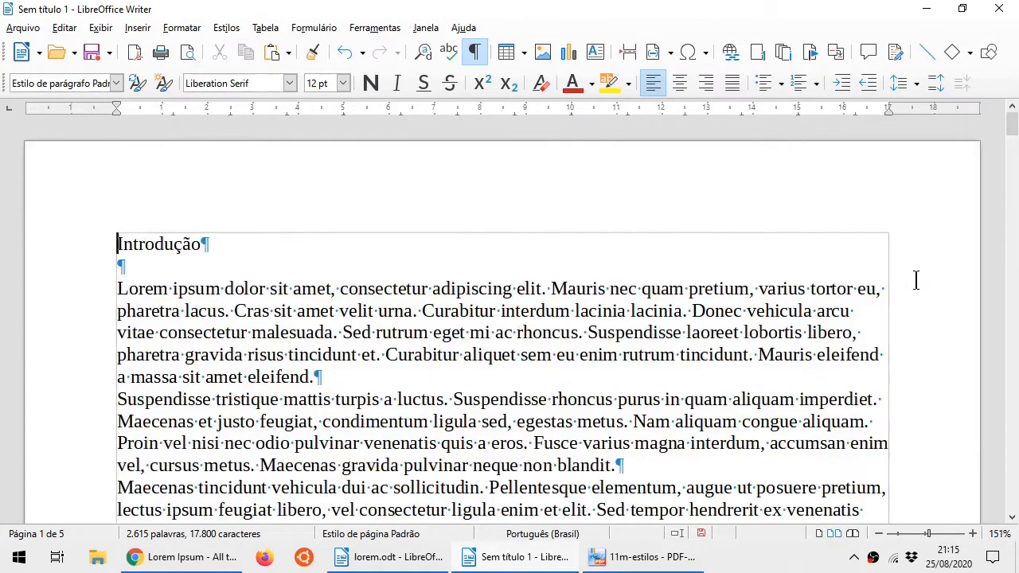
pyautogui.press('F11')
pyautogui.press('F11')
pyautogui.press('F11')
pyautogui.press('F11')
pyautogui.press('F11')
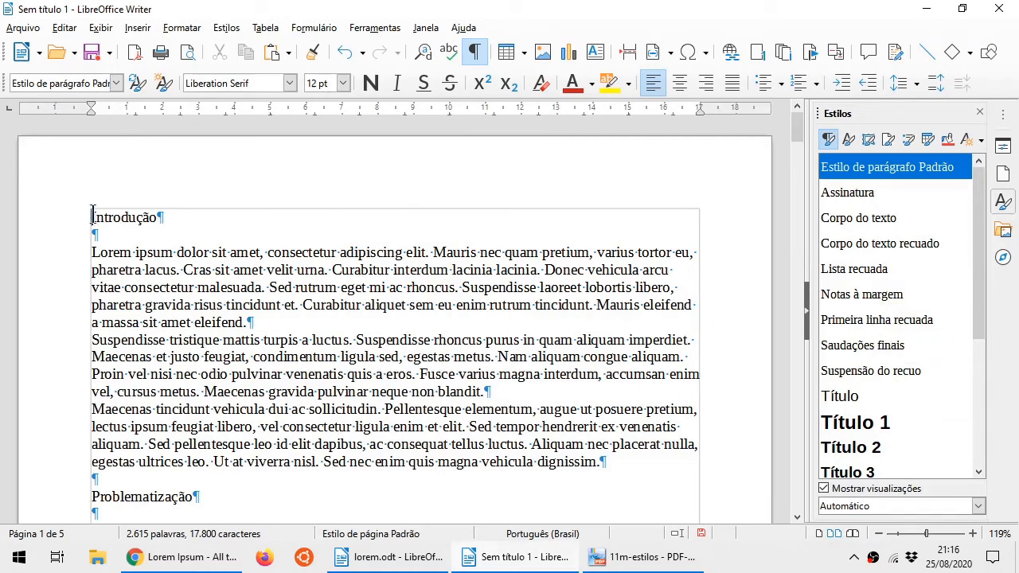
# - Apply the Título 1 style to the Introdução heading
pyautogui.moveTo(93, 215); pyautogui.dragTo(164, 217)
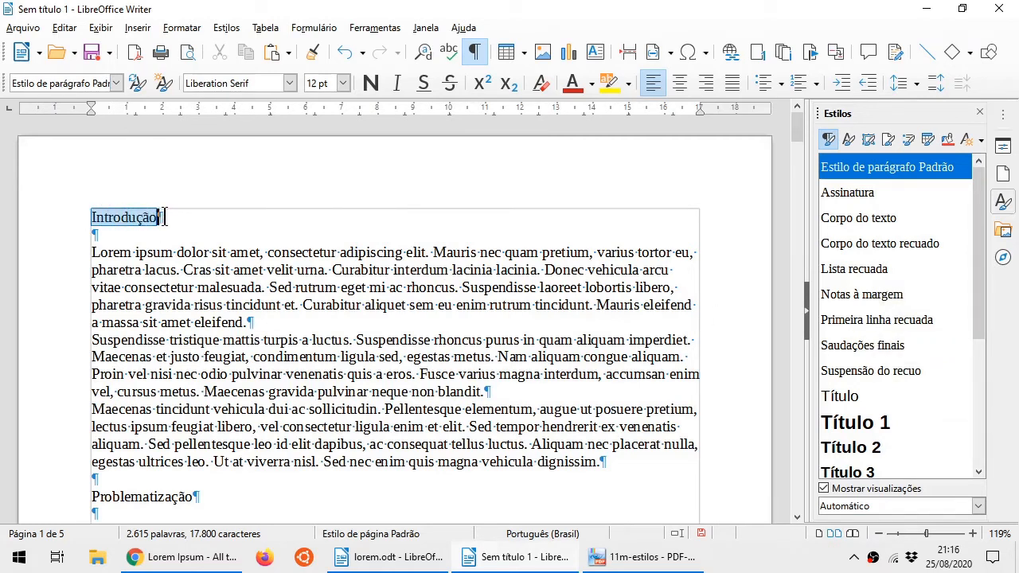
pyautogui.click(123, 217)
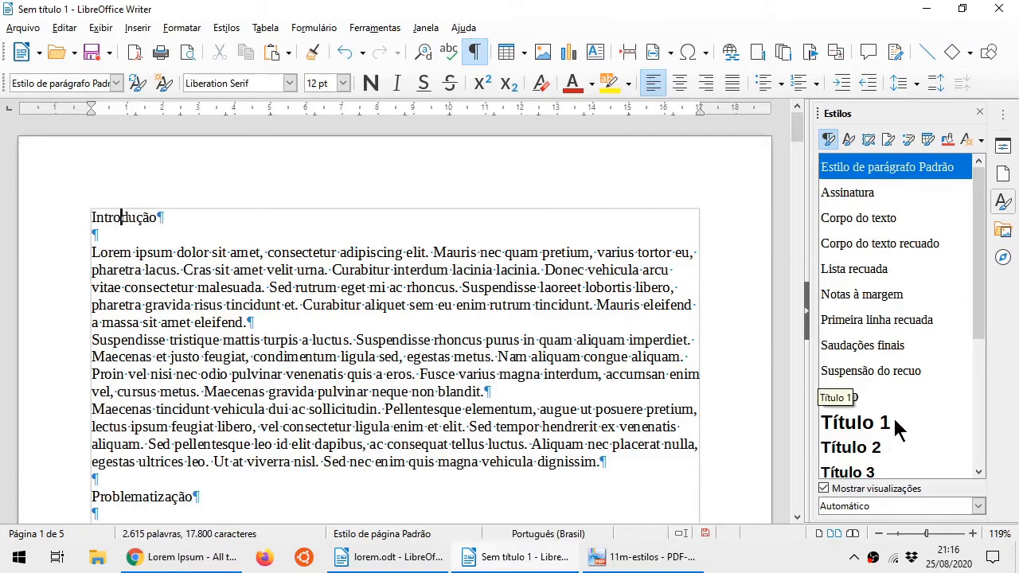
pyautogui.press('ctrl')
pyautogui.doubleClick(894, 423)
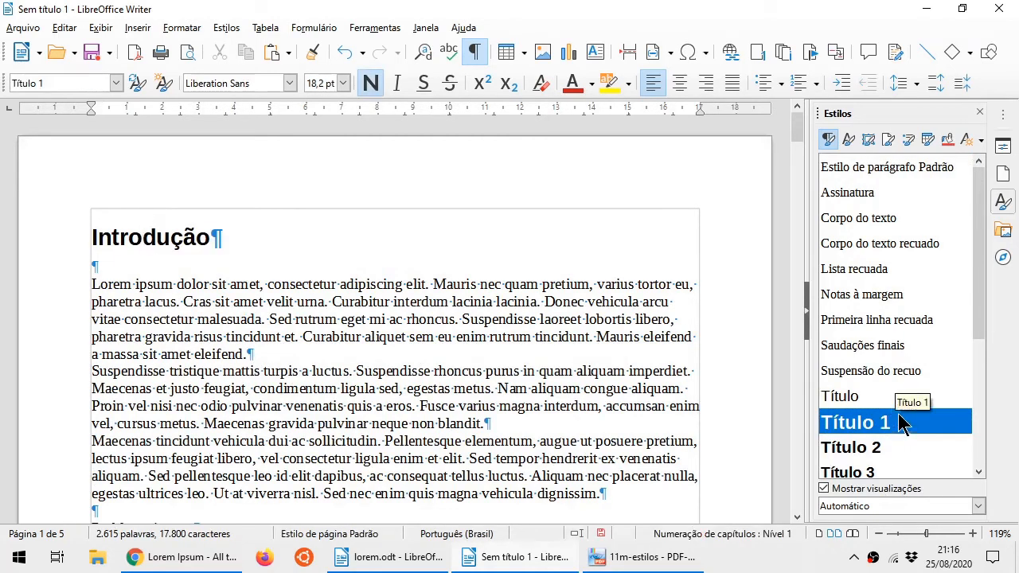
# - Apply the Corpo do texto style to the three body paragraphs under the Introdução heading
pyautogui.moveTo(411, 284); pyautogui.dragTo(449, 493)
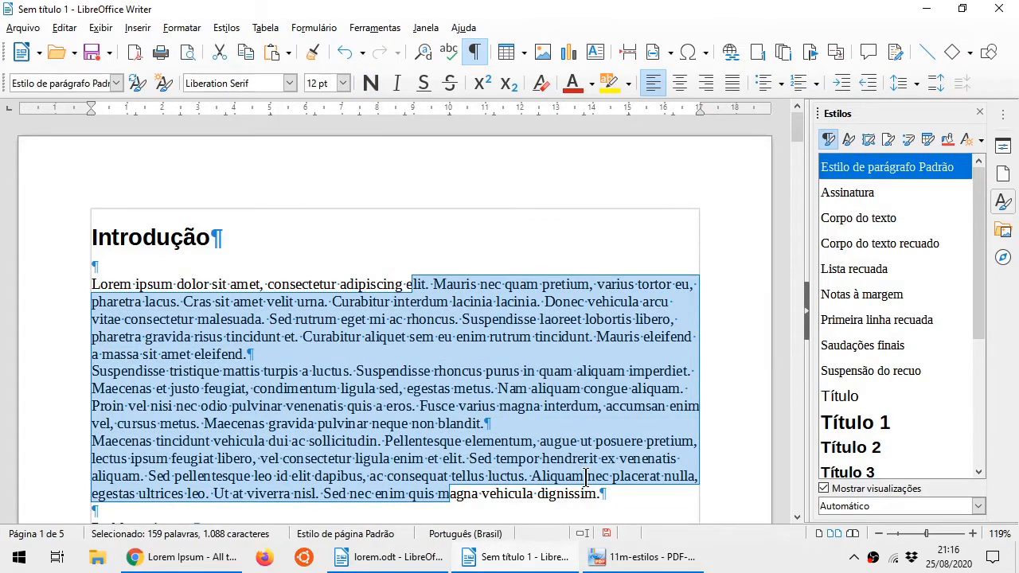
pyautogui.press('ctrl')
pyautogui.press('ctrl')
pyautogui.doubleClick(887, 221)
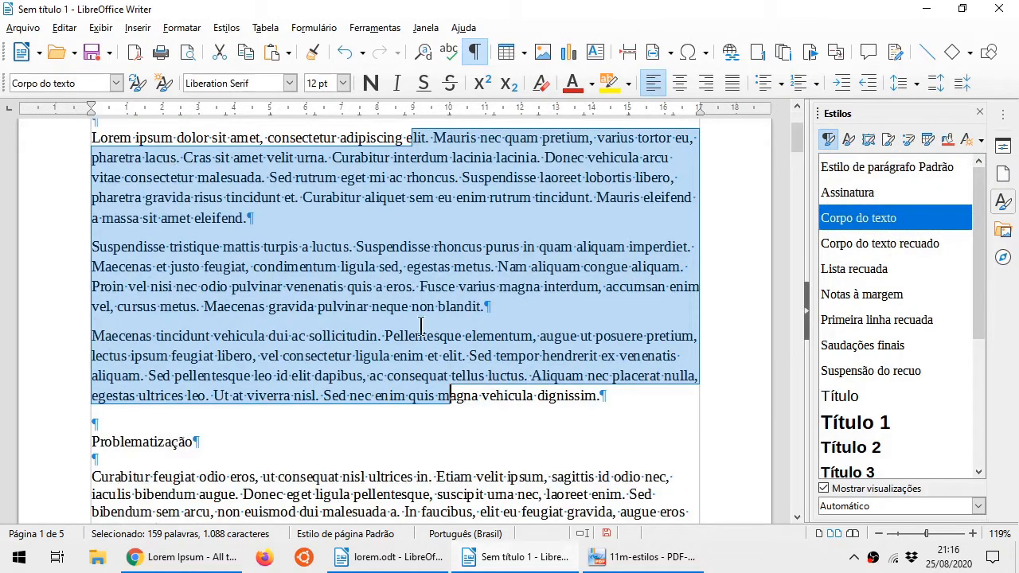
pyautogui.scroll(1, 422, 314)
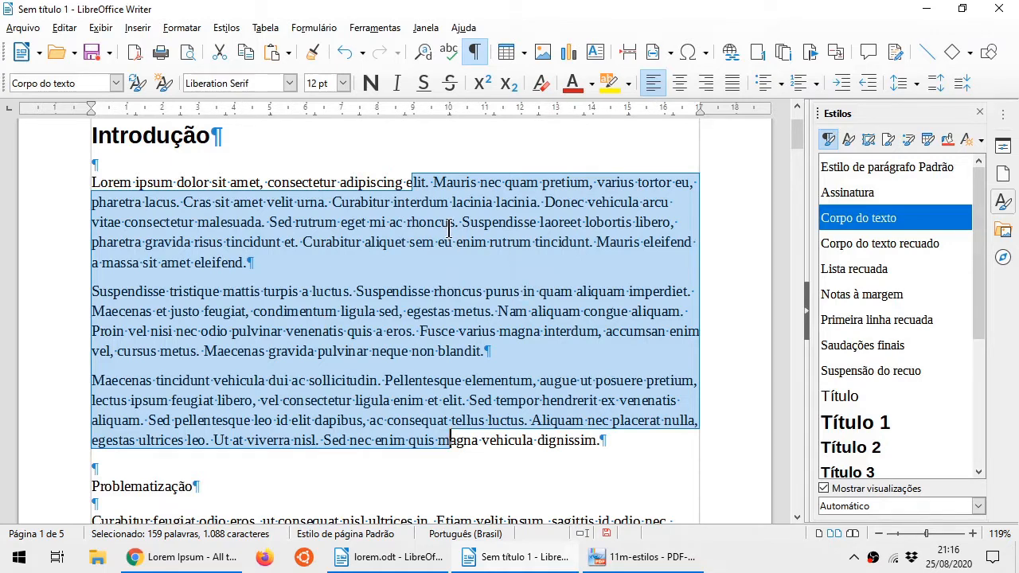
# - Indent the first lines of the Introdução paragraphs by about 1.5 cm, justify them and set their line spacing to 1,5
pyautogui.moveTo(93, 106); pyautogui.dragTo(144, 110)
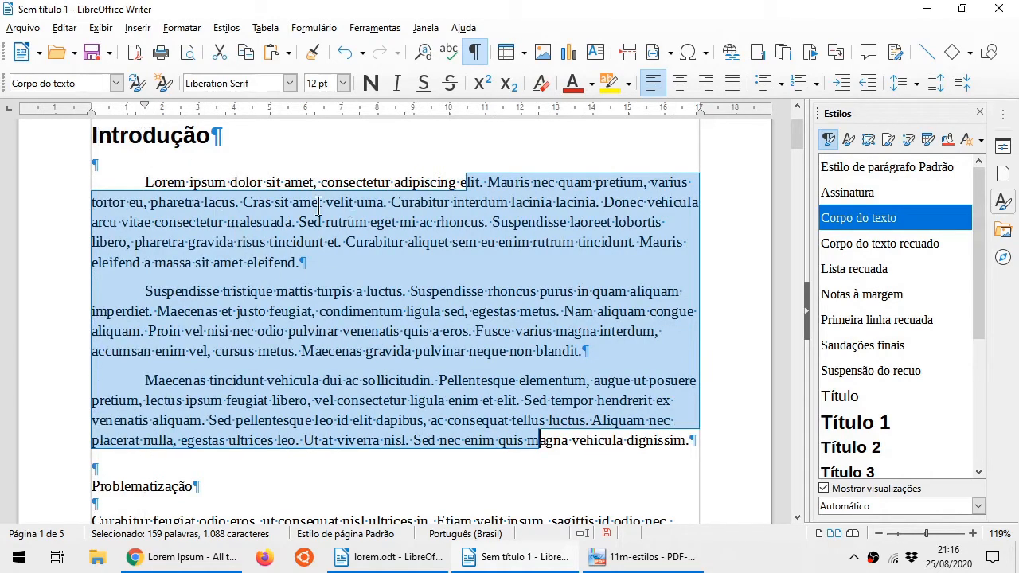
pyautogui.click(731, 86)
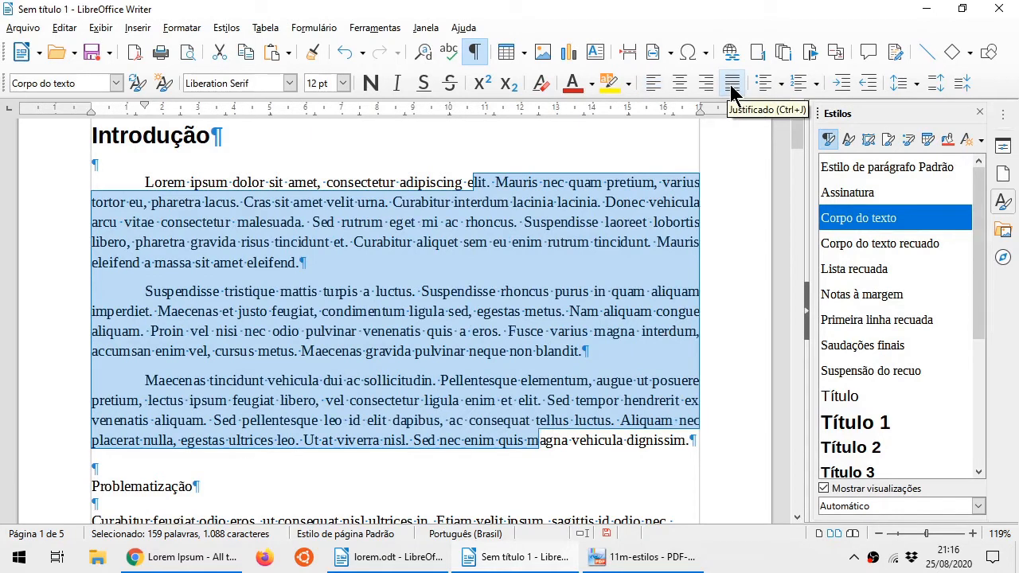
pyautogui.click(902, 88)
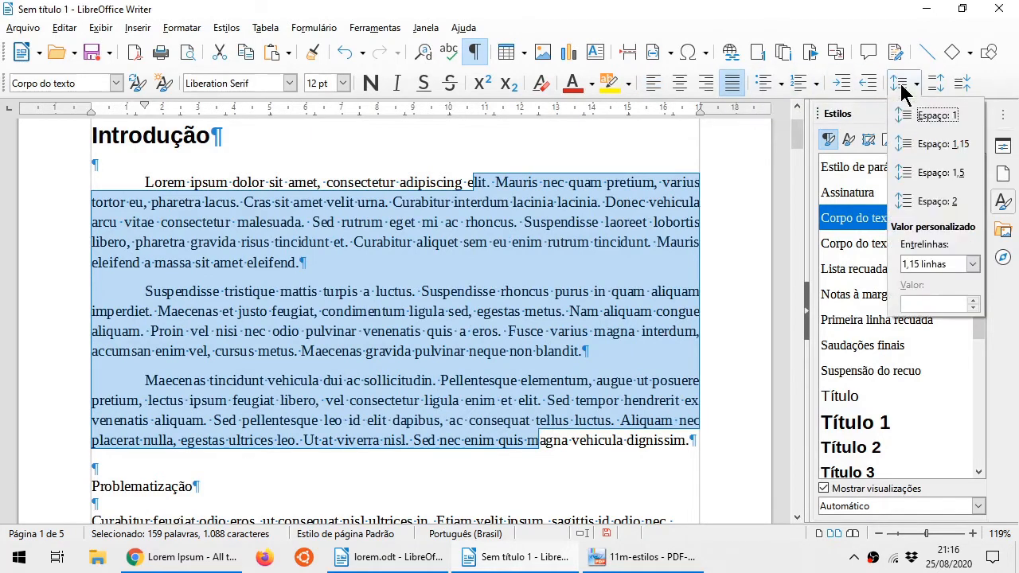
pyautogui.click(960, 181)
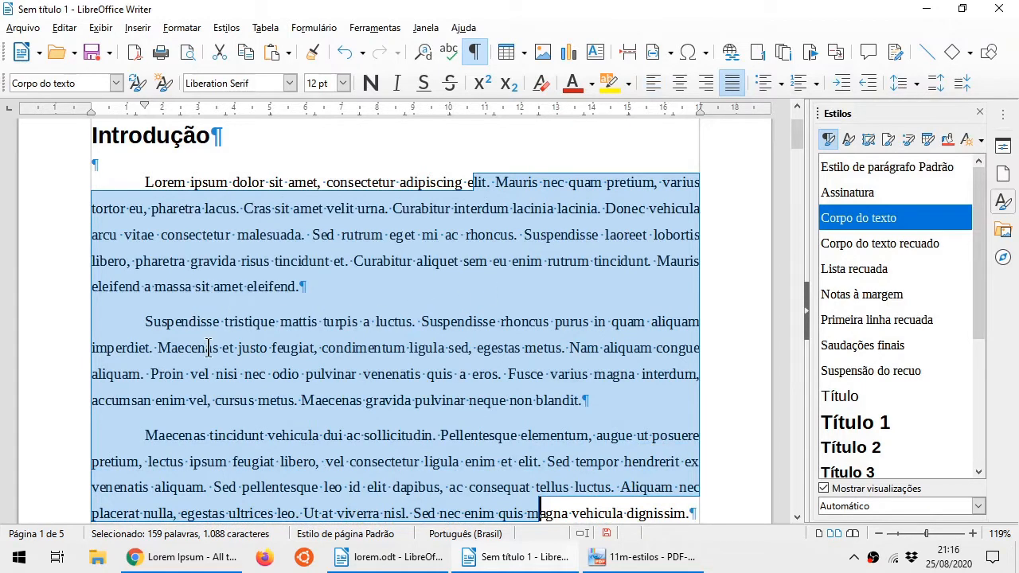
# - Remove the extra spacing between the Introdução paragraphs and update the Corpo do texto style to match their formatting
pyautogui.click(962, 84)
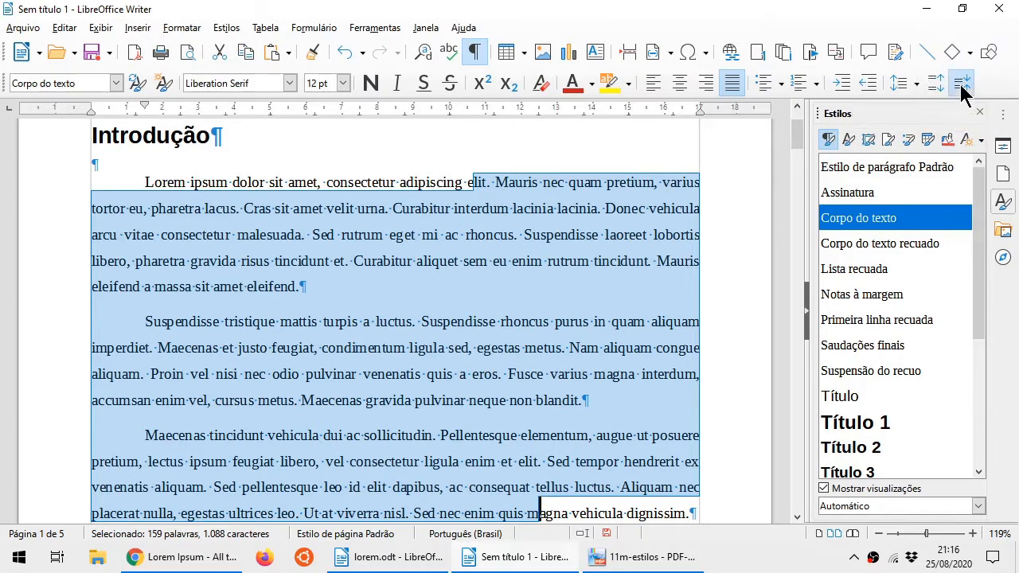
pyautogui.click(961, 84)
pyautogui.click(961, 83)
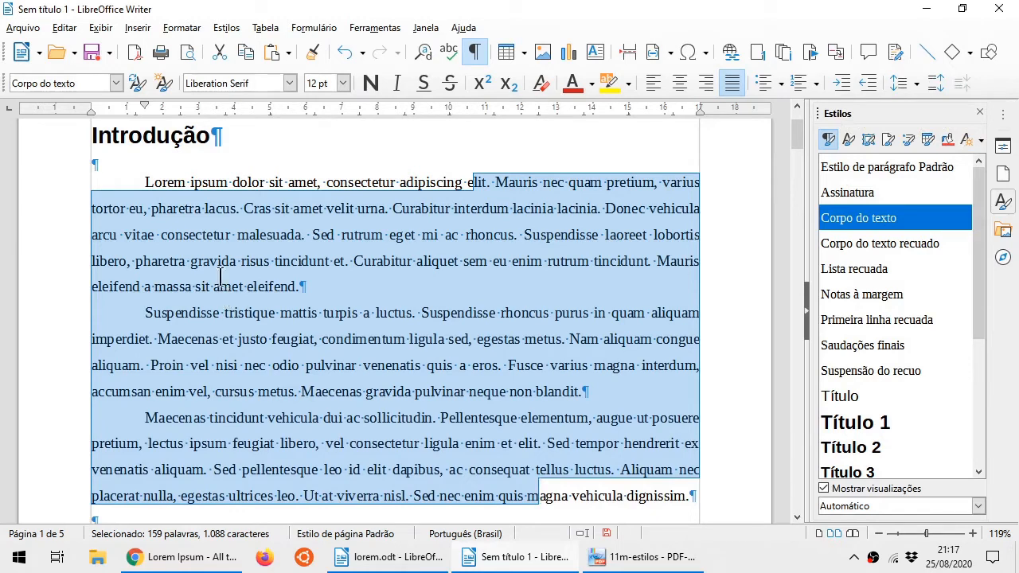
pyautogui.click(138, 83)
# - Apply the Corpo do texto style to the two body paragraphs under Problematização
pyautogui.scroll(-7, 202, 271)
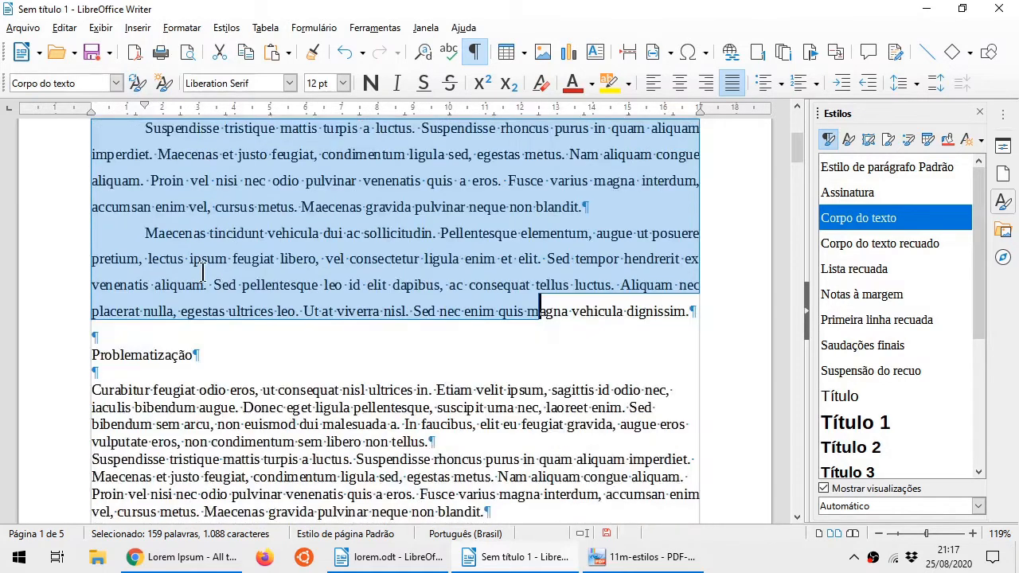
pyautogui.moveTo(281, 267); pyautogui.dragTo(300, 372)
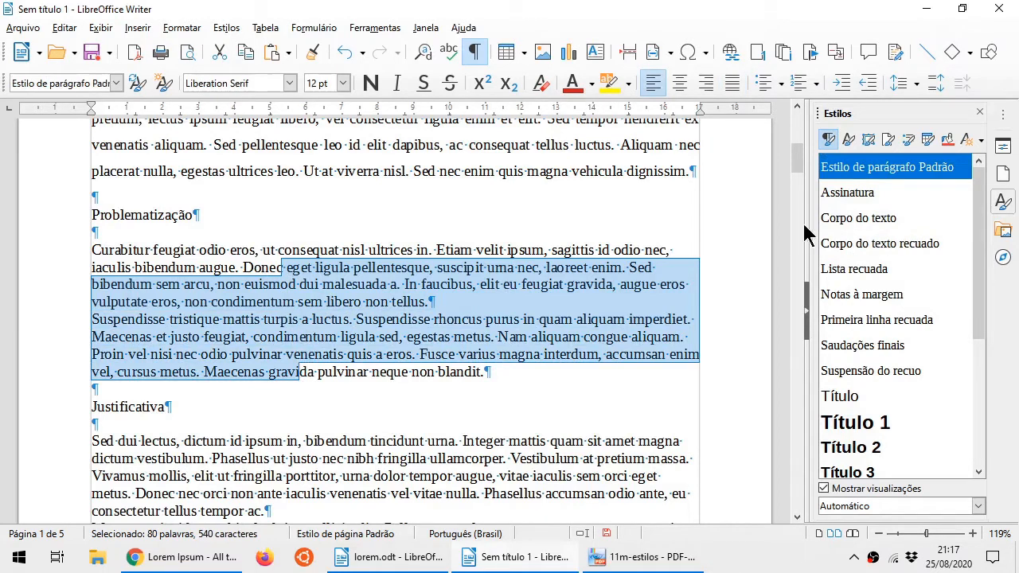
pyautogui.doubleClick(875, 222)
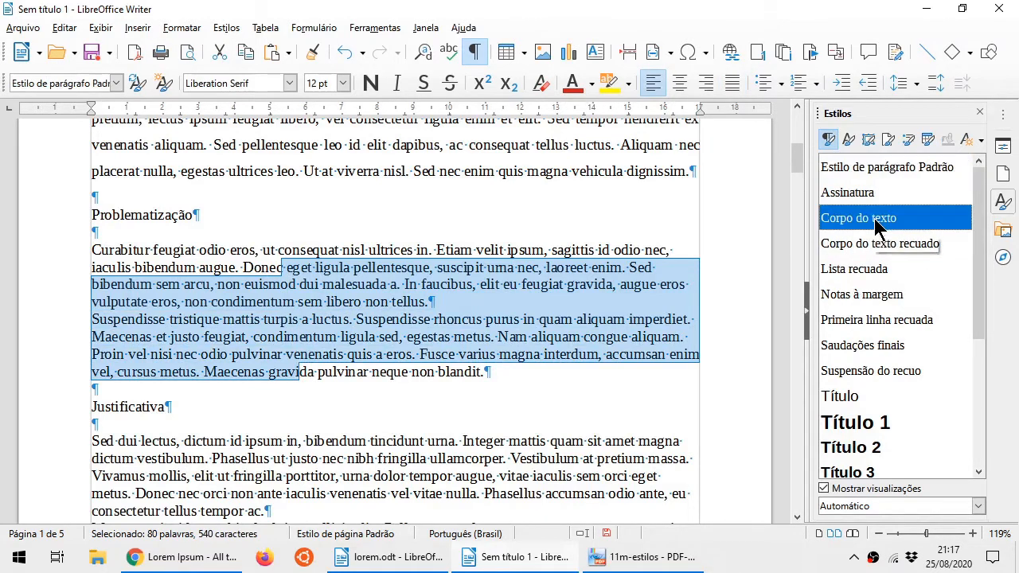
# - Apply the Título 2 style to the Problematização and Justificativa headings
pyautogui.click(145, 247)
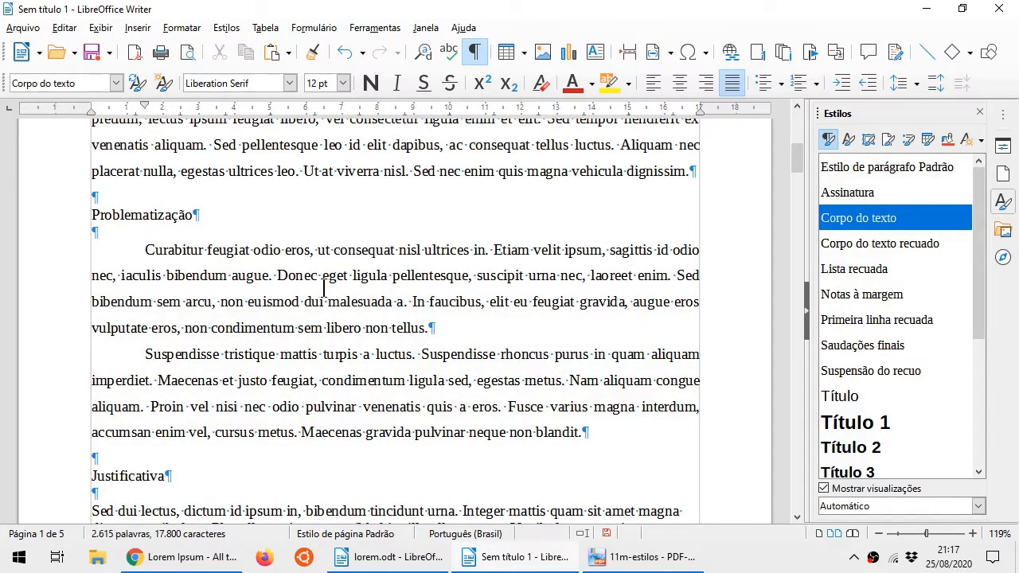
pyautogui.click(116, 83)
pyautogui.click(83, 263)
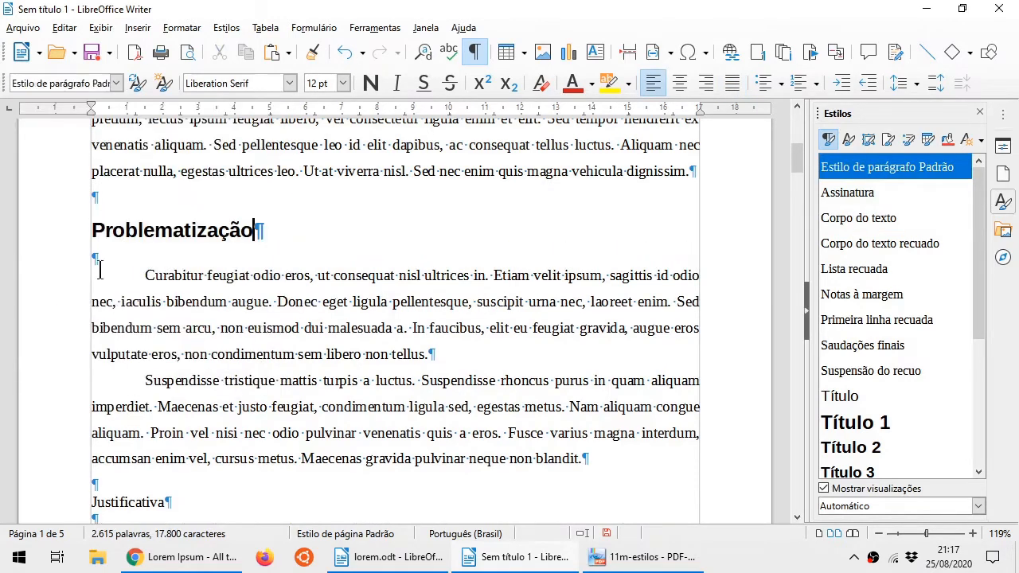
pyautogui.scroll(-3, 196, 283)
pyautogui.click(196, 311)
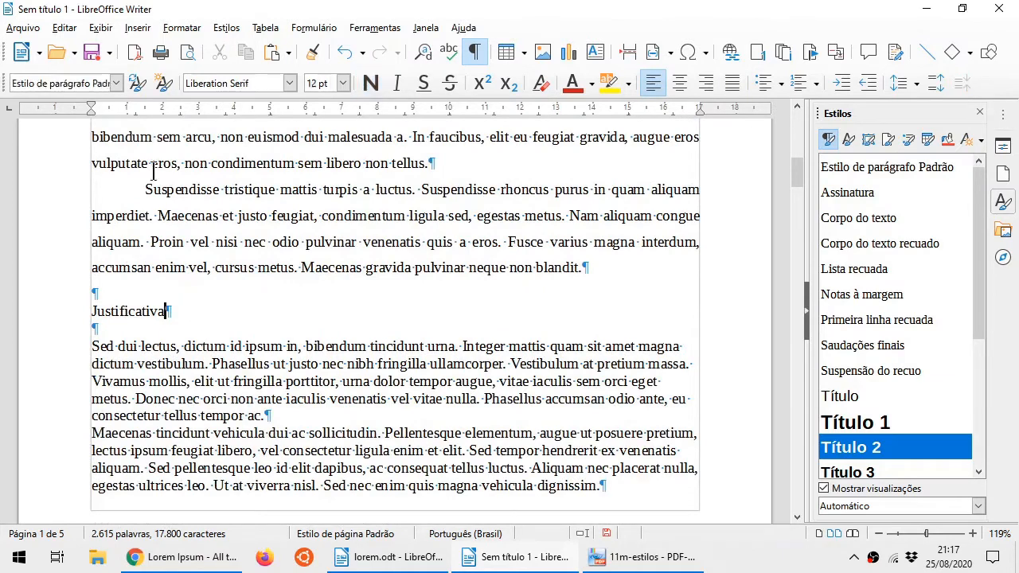
pyautogui.click(116, 83)
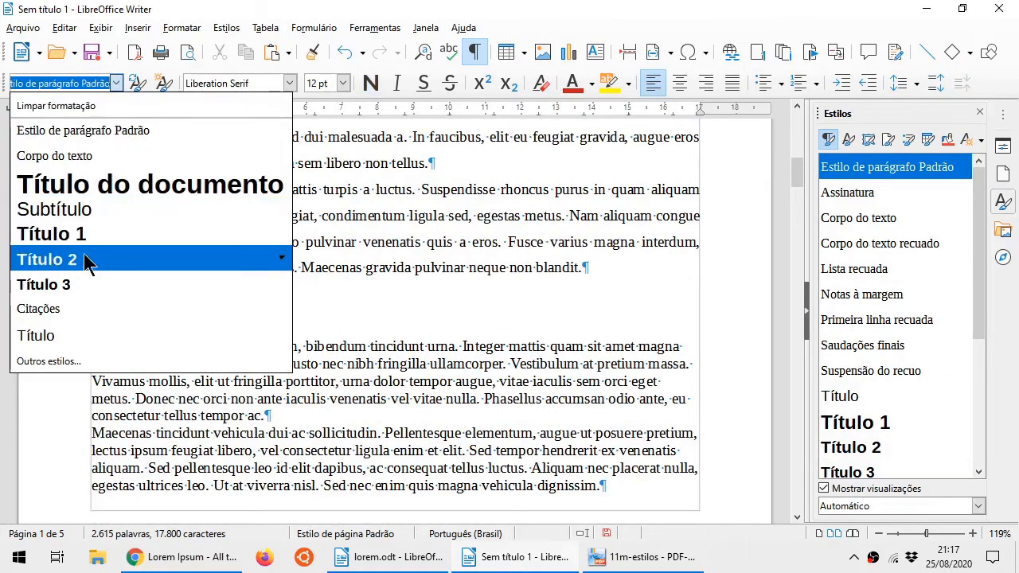
pyautogui.click(46, 259)
# - Apply the Título 2 style to the Objetivos heading on the second page
pyautogui.scroll(-5, 241, 289)
pyautogui.scroll(-4, 241, 289)
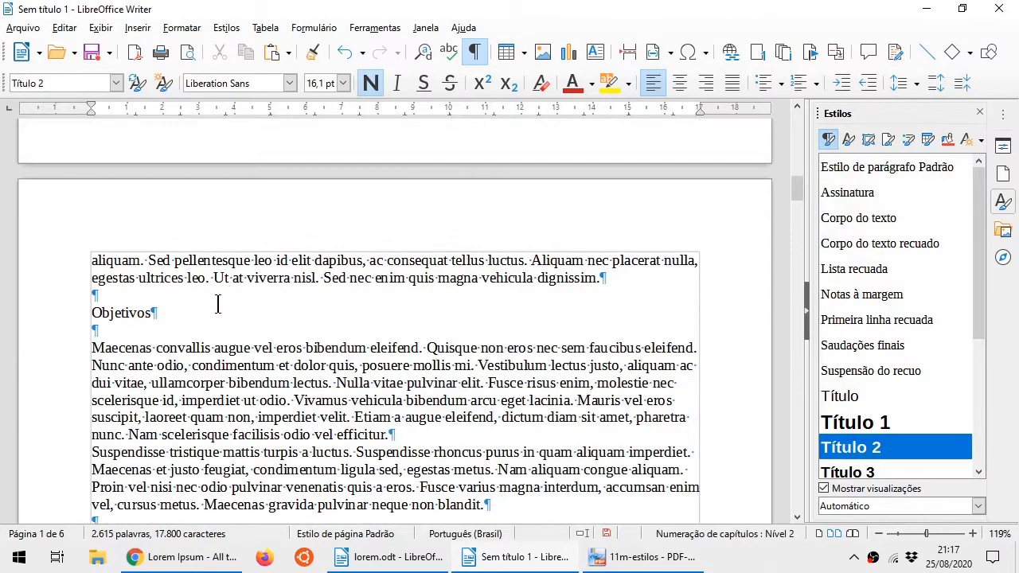
pyautogui.click(116, 83)
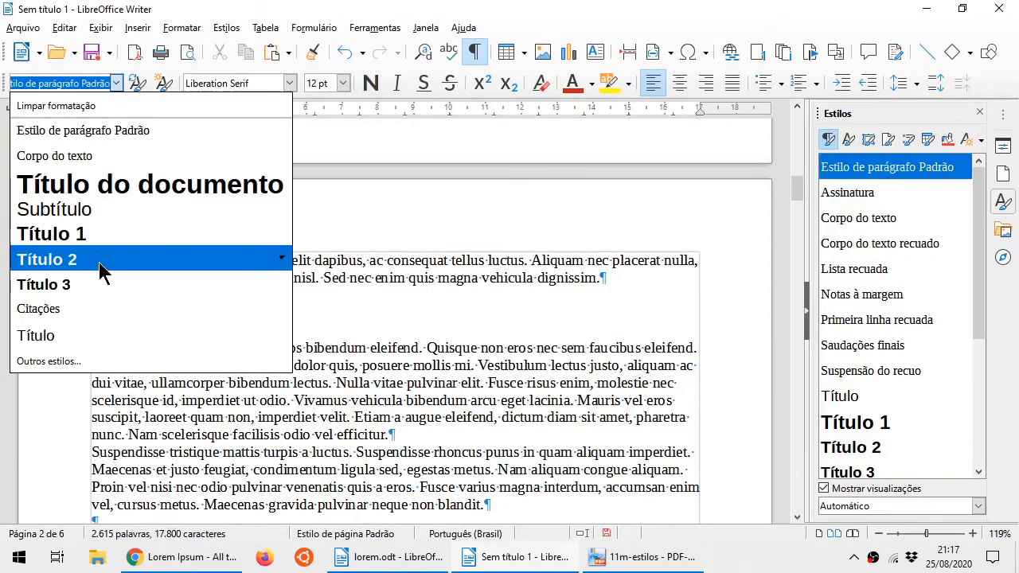
pyautogui.click(99, 259)
# - Apply the Corpo do texto style to the body paragraphs under Justificativa and under Objetivos
pyautogui.scroll(4, 211, 268)
pyautogui.moveTo(248, 150); pyautogui.dragTo(308, 437)
pyautogui.click(115, 83)
pyautogui.click(87, 153)
pyautogui.scroll(-9, 209, 216)
pyautogui.moveTo(244, 217); pyautogui.dragTo(338, 357)
pyautogui.click(115, 82)
pyautogui.click(88, 152)
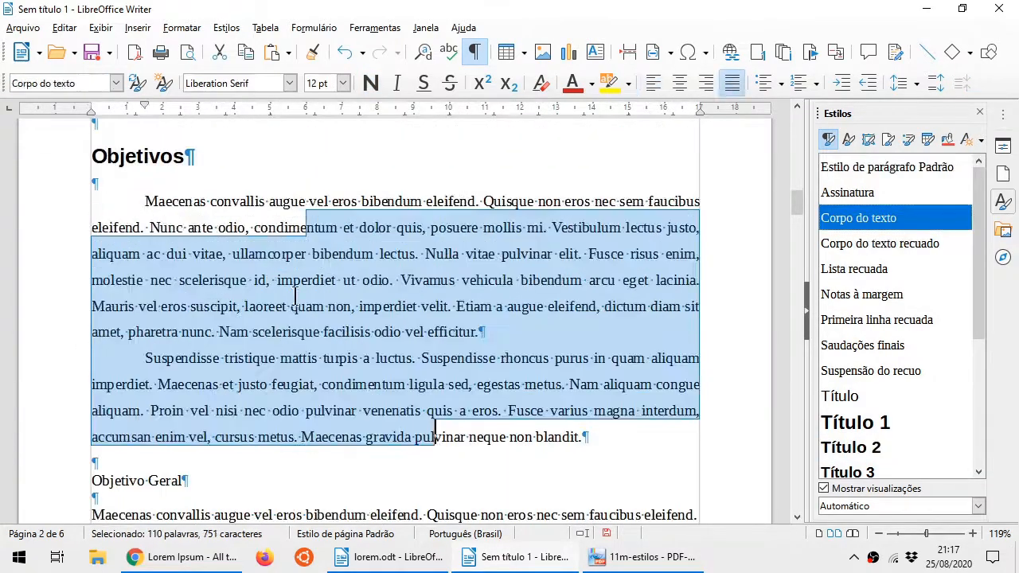
# - Style the Objetivo Geral and Objetivos Específicos subsections, using Título 3 for headings and Corpo do texto for body paragraphs
pyautogui.moveTo(353, 272); pyautogui.dragTo(382, 394)
pyautogui.doubleClick(857, 218)
pyautogui.click(159, 245)
pyautogui.doubleClick(848, 472)
pyautogui.moveTo(404, 167); pyautogui.dragTo(510, 341)
pyautogui.doubleClick(858, 218)
# - Apply Corpo do texto to the remaining text from Fundamentação Teórica e Materiais onward, and Título 1 to a main heading near the end
pyautogui.click(210, 241)
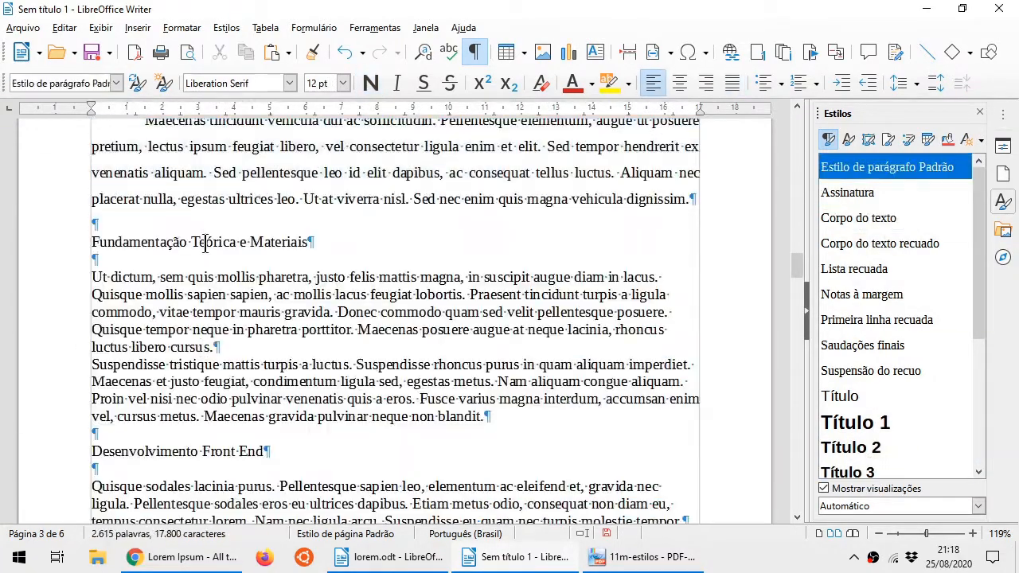
pyautogui.doubleClick(857, 218)
pyautogui.doubleClick(855, 422)
# - Apply Título 2 to Levantamento de Requisitos and the neighbouring subsection heading, and Título 1 to their main section heading
pyautogui.click(310, 301)
pyautogui.click(266, 377)
pyautogui.doubleClick(851, 447)
pyautogui.click(311, 342)
pyautogui.doubleClick(851, 447)
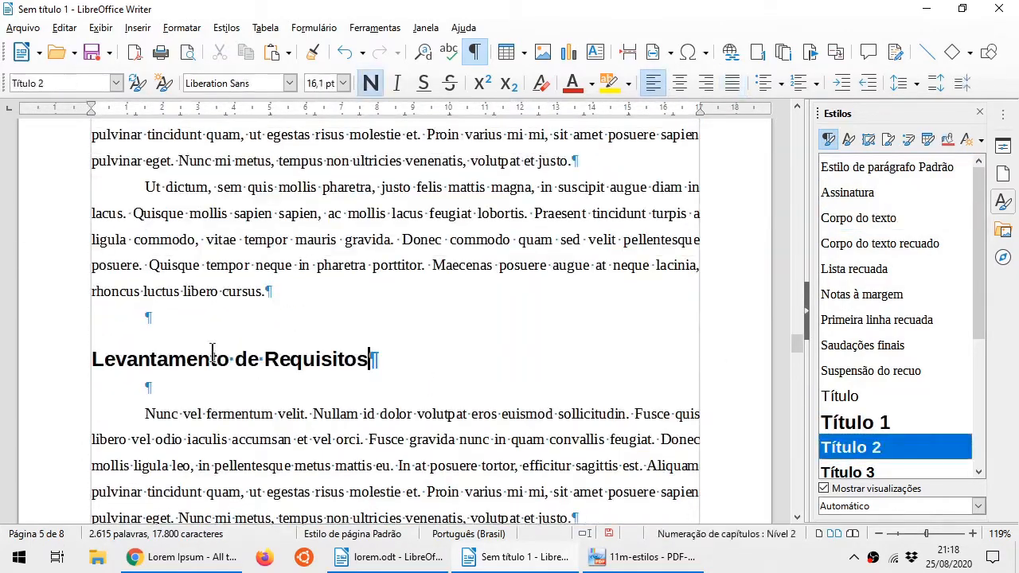
pyautogui.click(318, 239)
pyautogui.doubleClick(855, 422)
# - Apply the Título 3 style to the HTML heading and the other third-level headings after it
pyautogui.scroll(10, 301, 443)
pyautogui.click(205, 455)
pyautogui.doubleClick(847, 472)
pyautogui.click(186, 161)
pyautogui.click(164, 221)
pyautogui.doubleClick(848, 472)
pyautogui.click(183, 447)
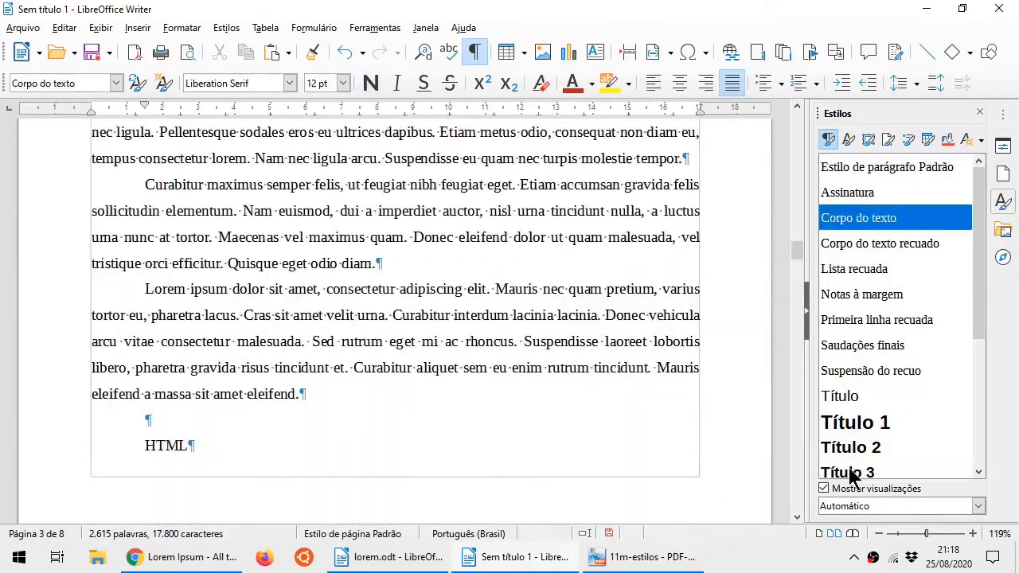
pyautogui.doubleClick(851, 473)
# - Apply Título 1 to the Fundamentação Teórica e Materiais heading and review the styled headings and paragraphs from the document's start
pyautogui.click(231, 213)
pyautogui.doubleClick(856, 421)
pyautogui.scroll(7, 227, 349)
pyautogui.scroll(12, 227, 349)
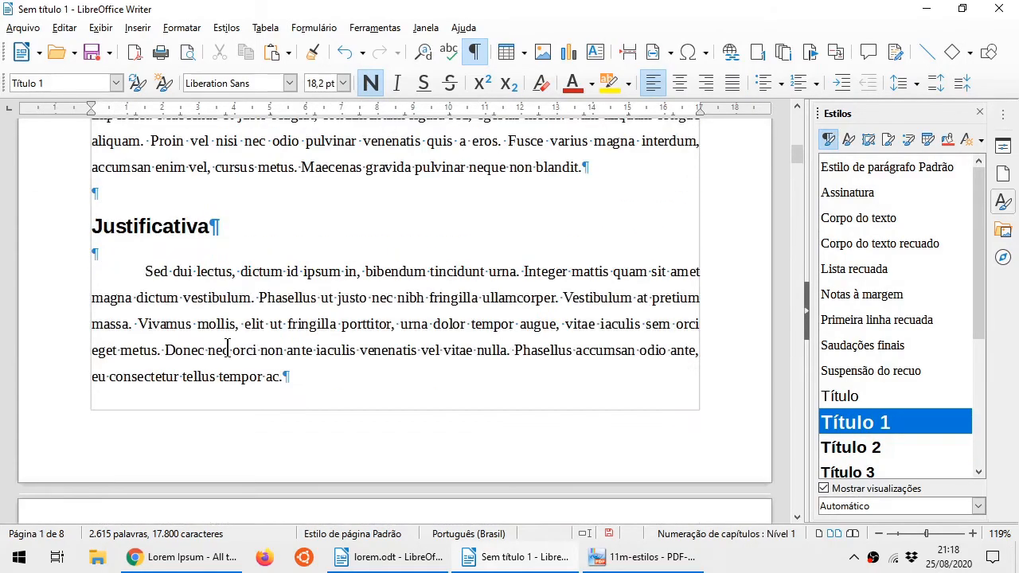
pyautogui.scroll(8, 226, 349)
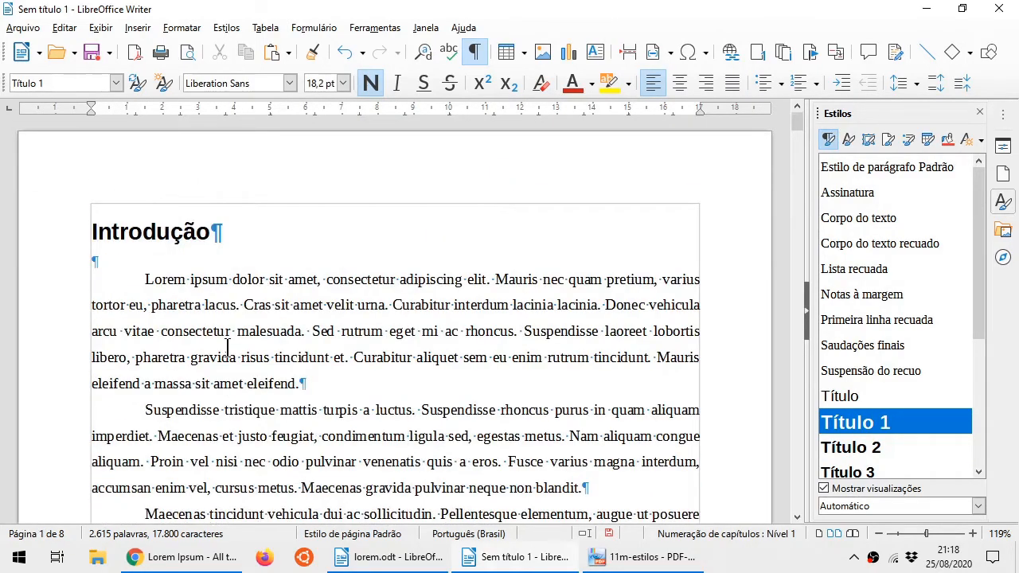
pyautogui.scroll(-15, 239, 319)
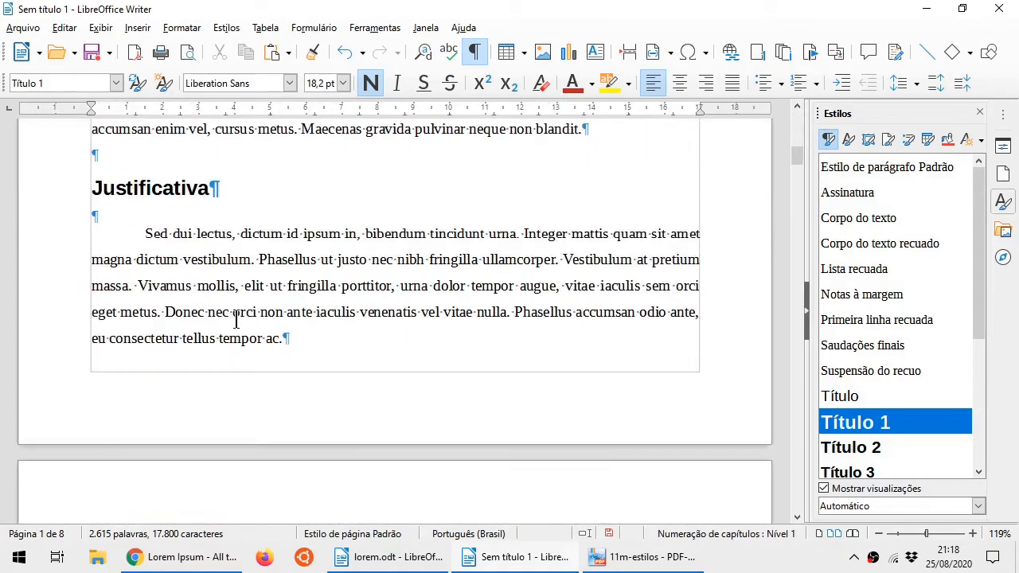
pyautogui.scroll(-6, 236, 319)
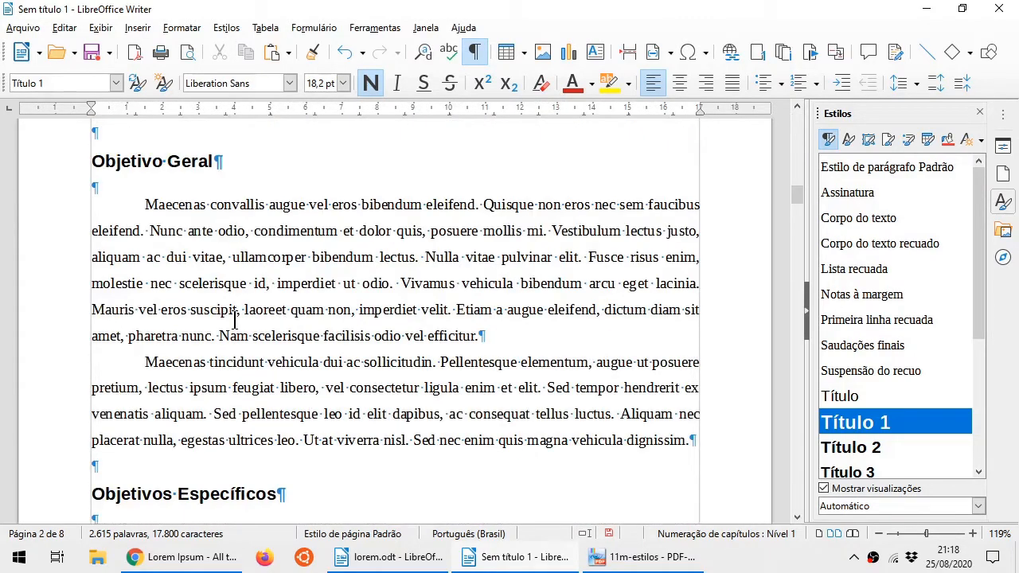
pyautogui.scroll(-20, 233, 319)
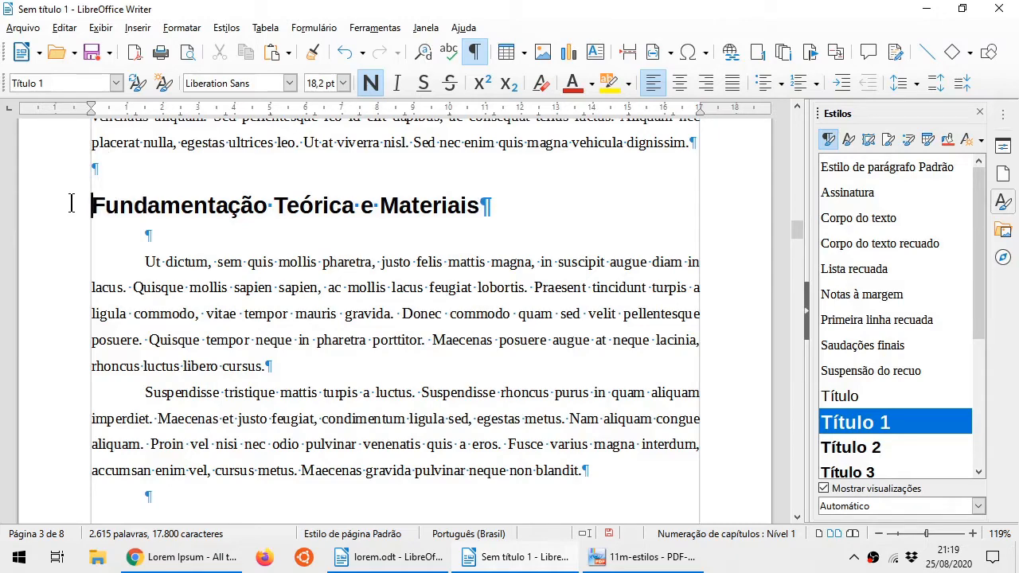
# - Insert page breaks before the Fundamentação Teórica e Materiais and Desenvolvimento do Trabalho headings so each starts on a new page
pyautogui.hotkey('ctrl', 'Return')
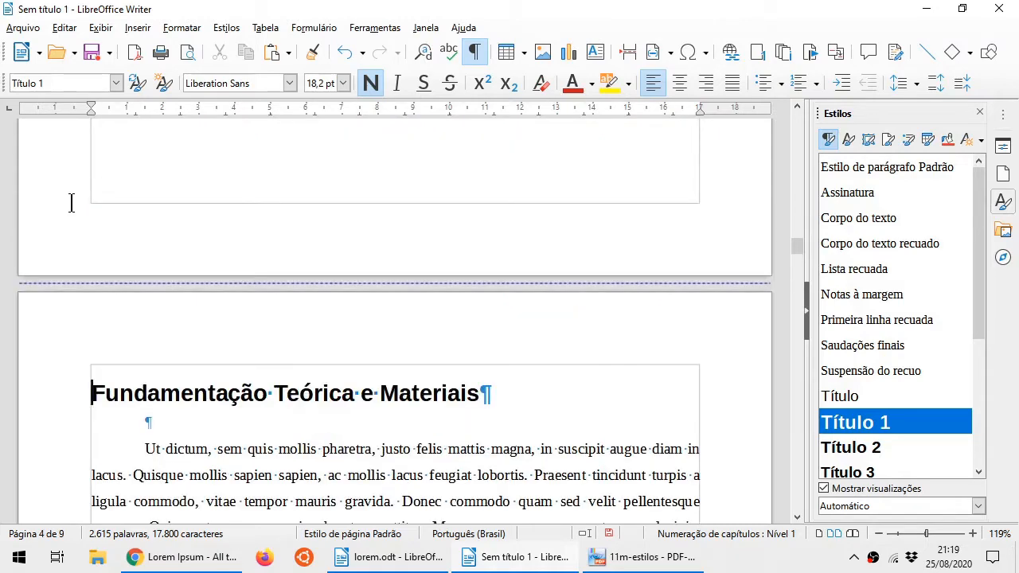
pyautogui.scroll(-5, 436, 280)
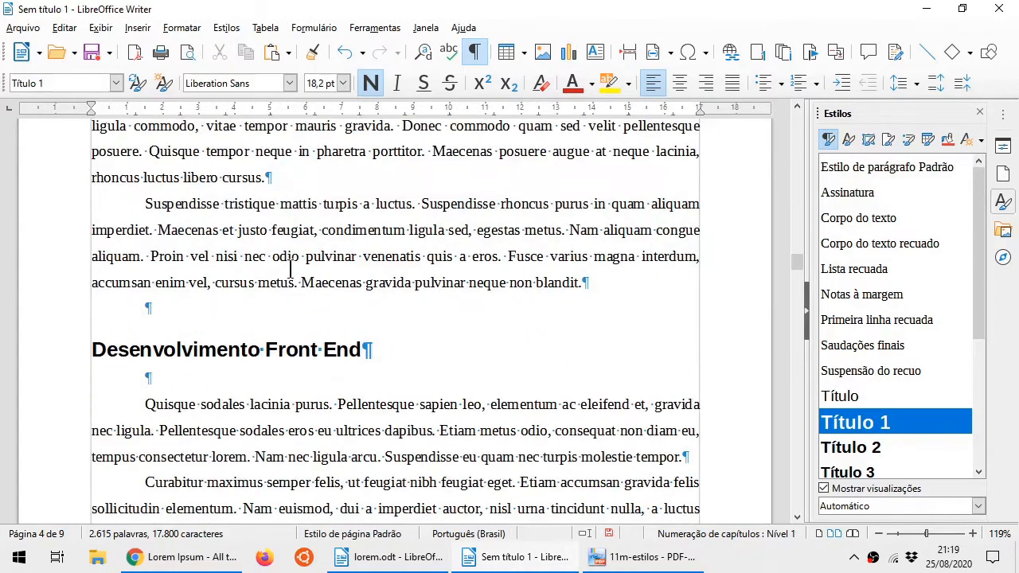
pyautogui.scroll(-15, 291, 269)
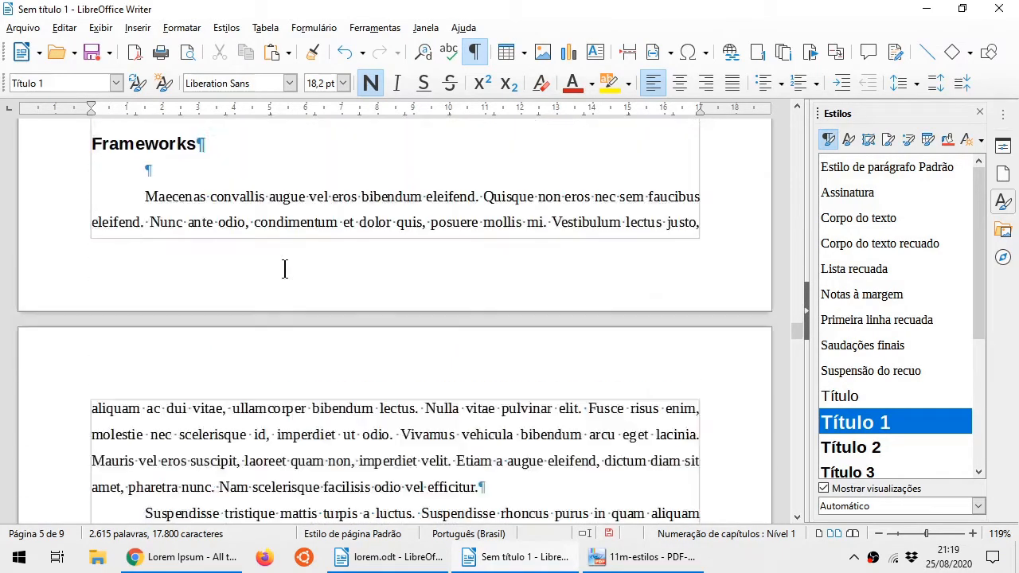
pyautogui.scroll(-5, 284, 269)
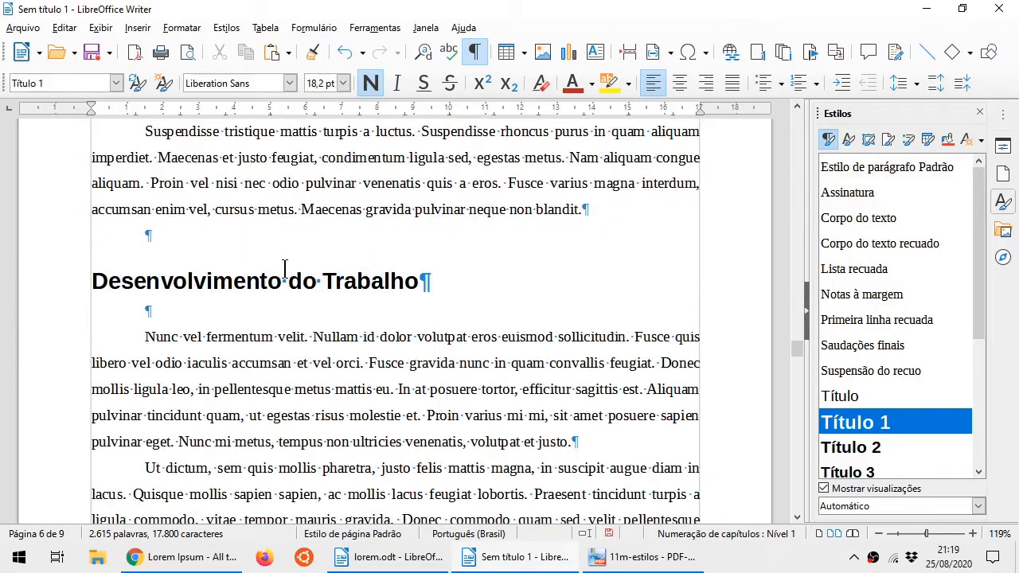
pyautogui.click(70, 276)
pyautogui.click(70, 277)
pyautogui.hotkey('ctrl', 'Return')
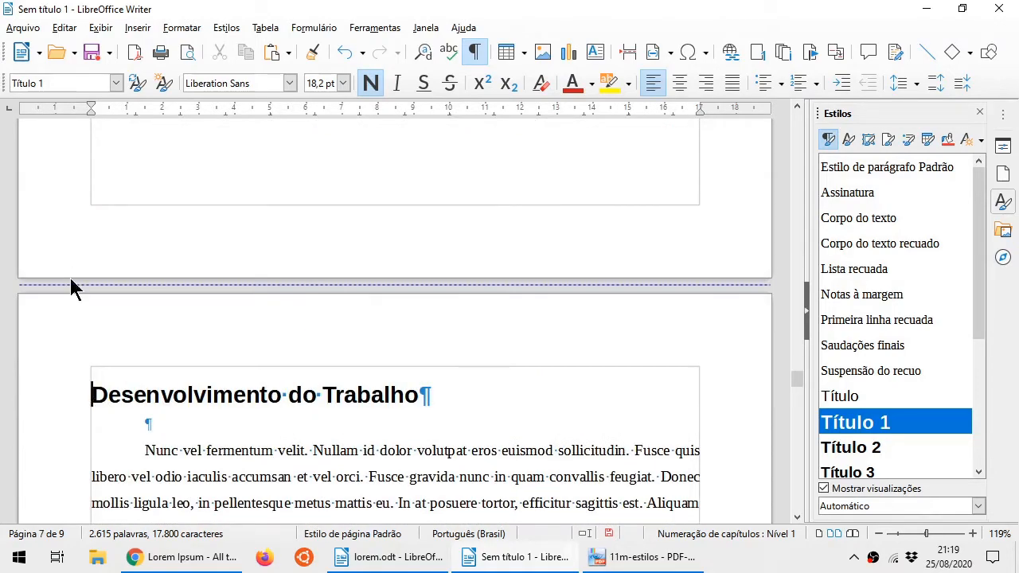
# - Insert a page break before the Resultados Esperados e Conclusões heading
pyautogui.scroll(-15, 69, 275)
pyautogui.scroll(-12, 90, 285)
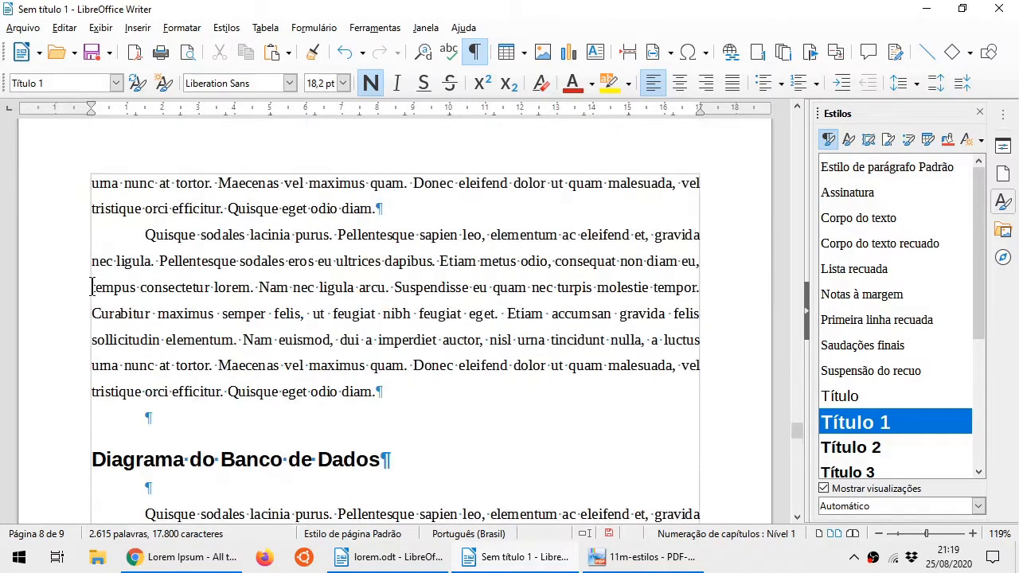
pyautogui.click(55, 275)
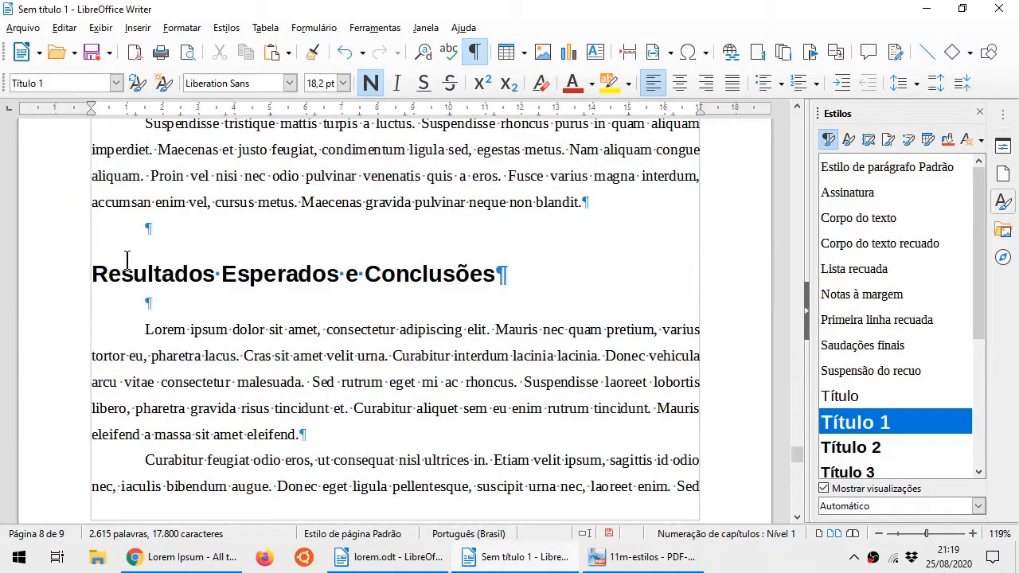
pyautogui.hotkey('ctrl', 'Return')
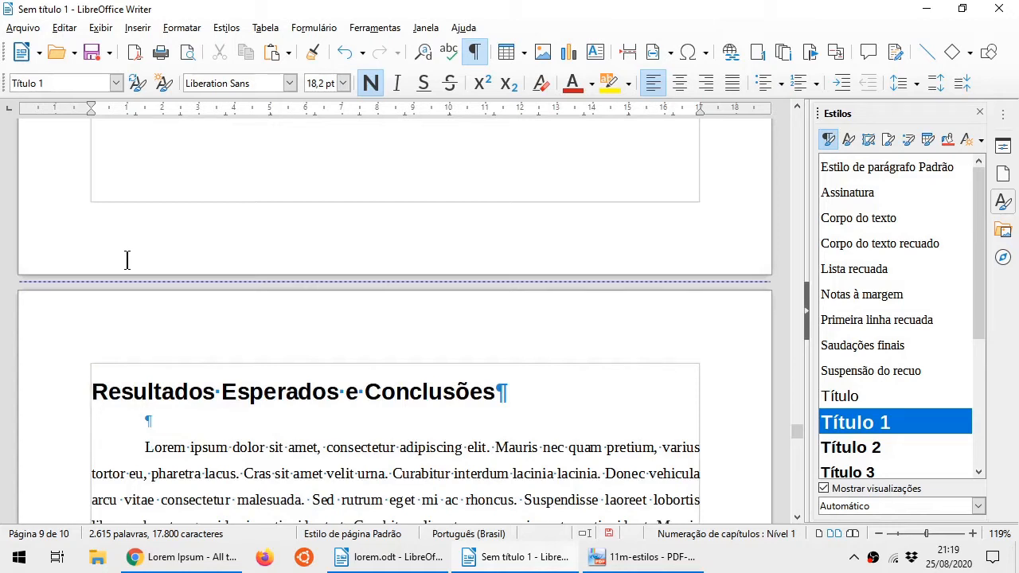
pyautogui.click(119, 82)
pyautogui.scroll(2, 428, 358)
pyautogui.scroll(-8, 428, 358)
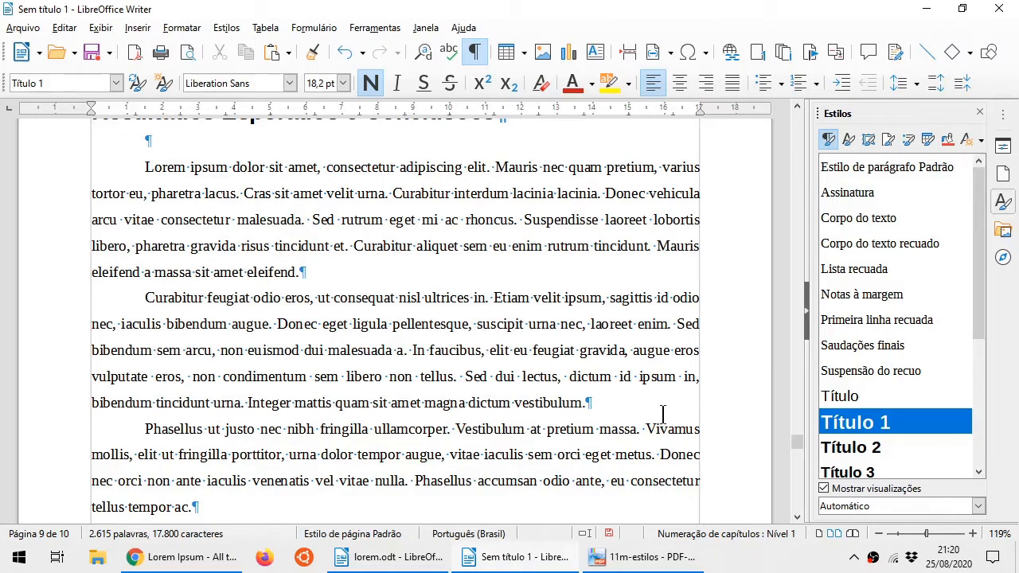
# - Create a new paragraph style named Citação Longa, inheriting from Estilo de parágrafo Padrão
pyautogui.rightClick(893, 174)
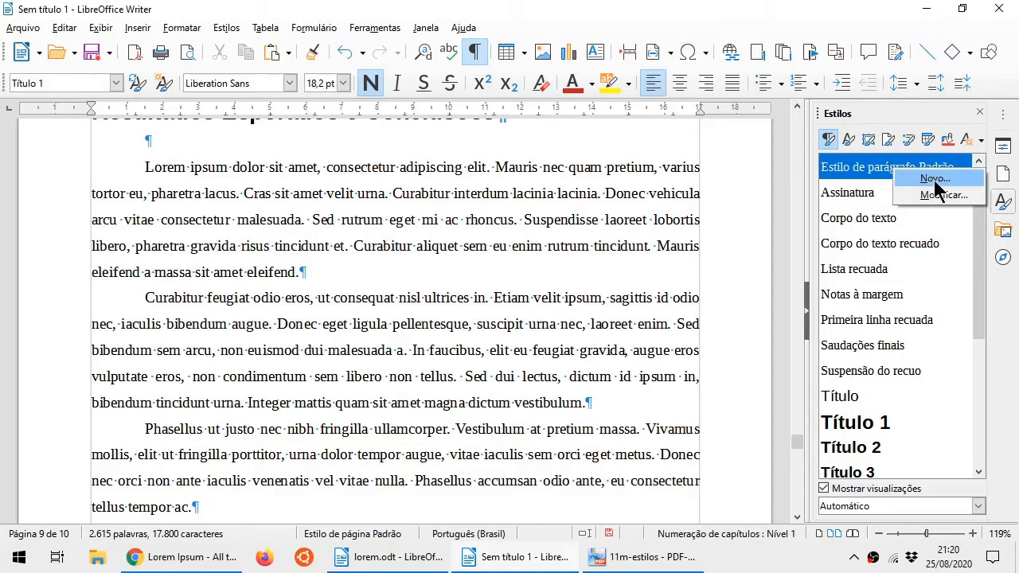
pyautogui.click(933, 180)
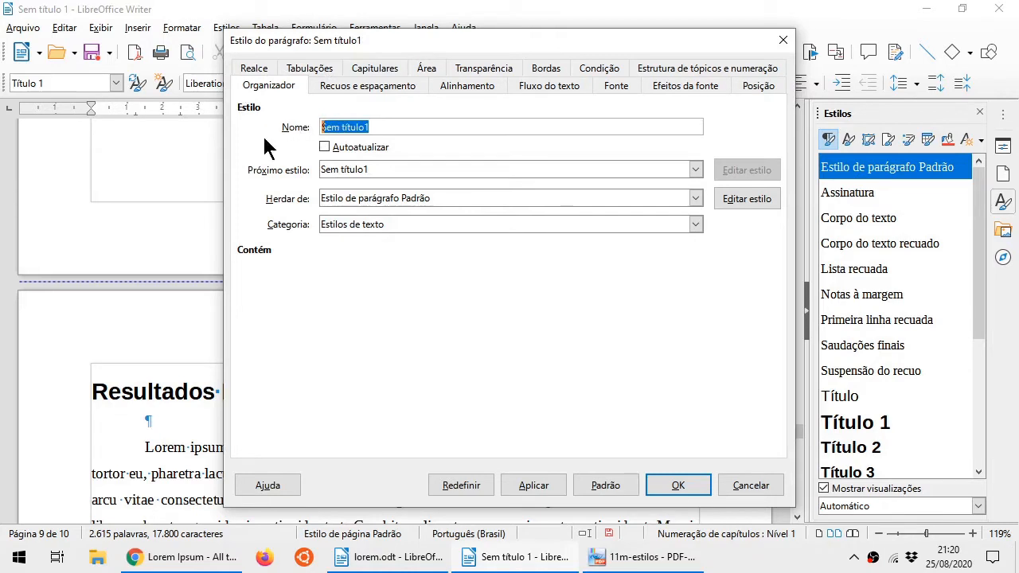
pyautogui.write('Citação ')
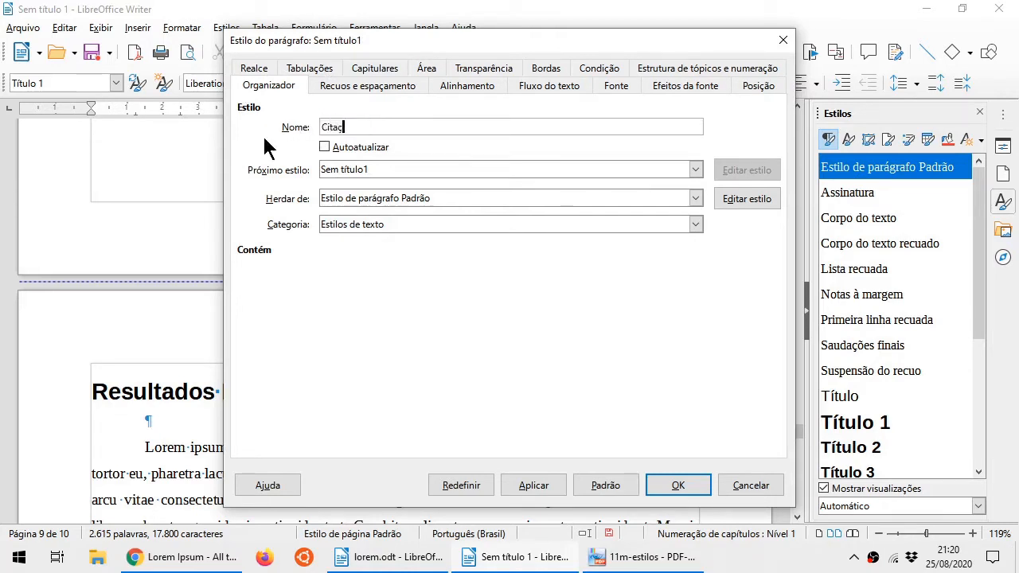
pyautogui.write('Longa')
# - Give the new Citação Longa style a 4 cm indent before the text and justified alignment
pyautogui.click(374, 89)
pyautogui.moveTo(398, 128); pyautogui.dragTo(357, 127)
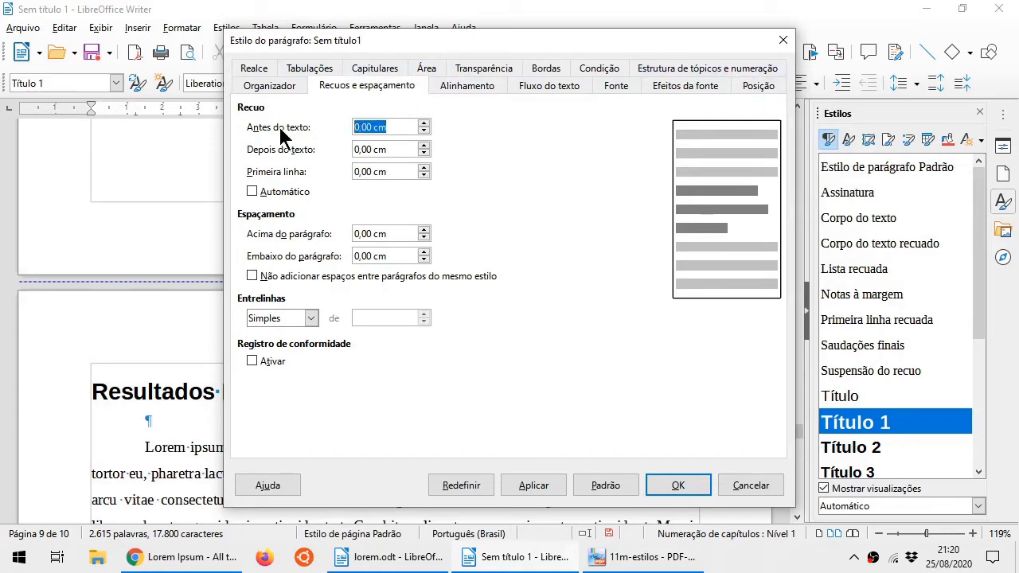
pyautogui.write('4')
pyautogui.press('Tab')
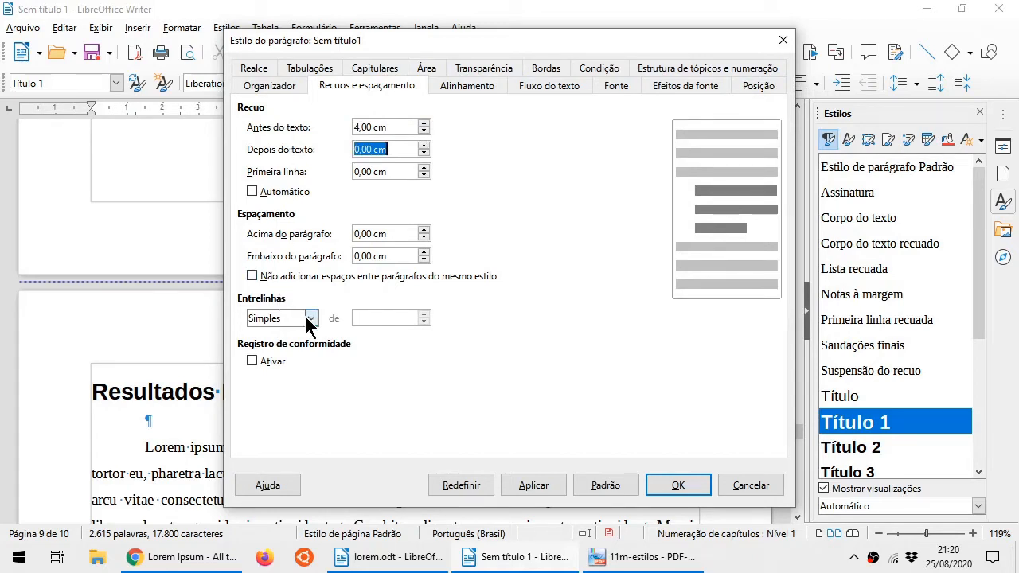
pyautogui.click(474, 86)
pyautogui.click(291, 171)
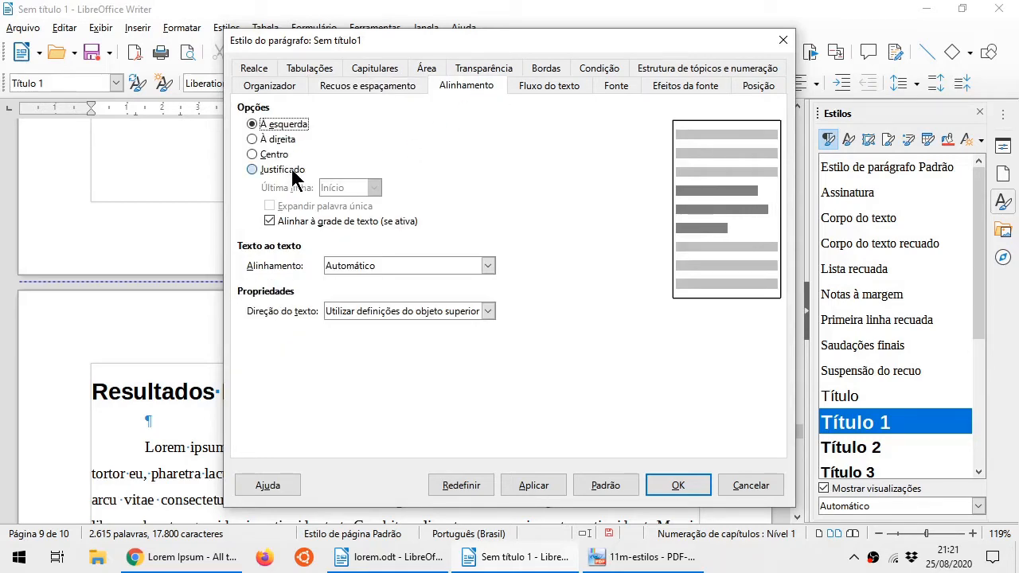
# - Set the Citação Longa style's font size to 10 pt and save the new style
pyautogui.click(610, 87)
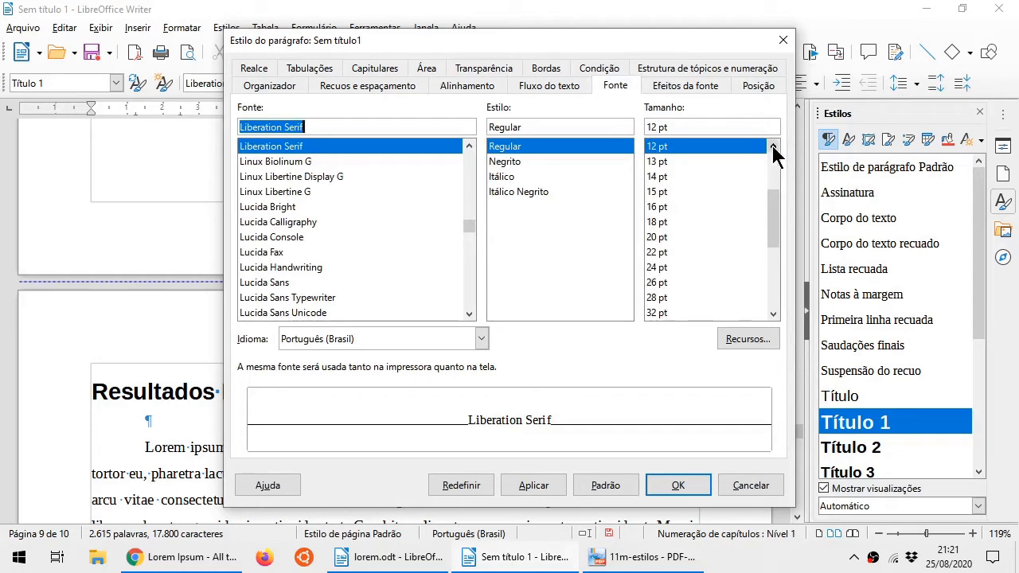
pyautogui.click(773, 146)
pyautogui.click(772, 146)
pyautogui.click(773, 146)
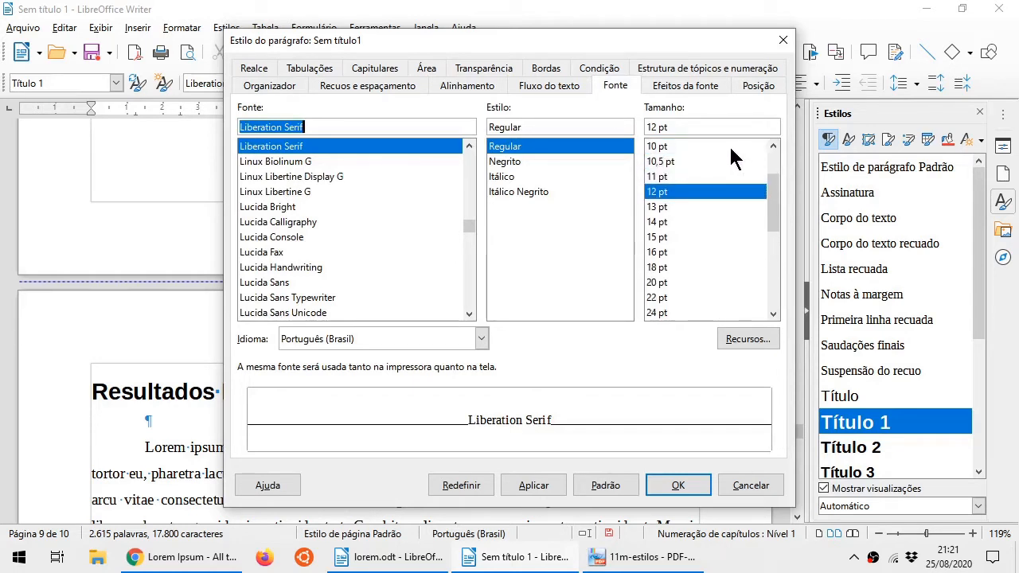
pyautogui.click(735, 148)
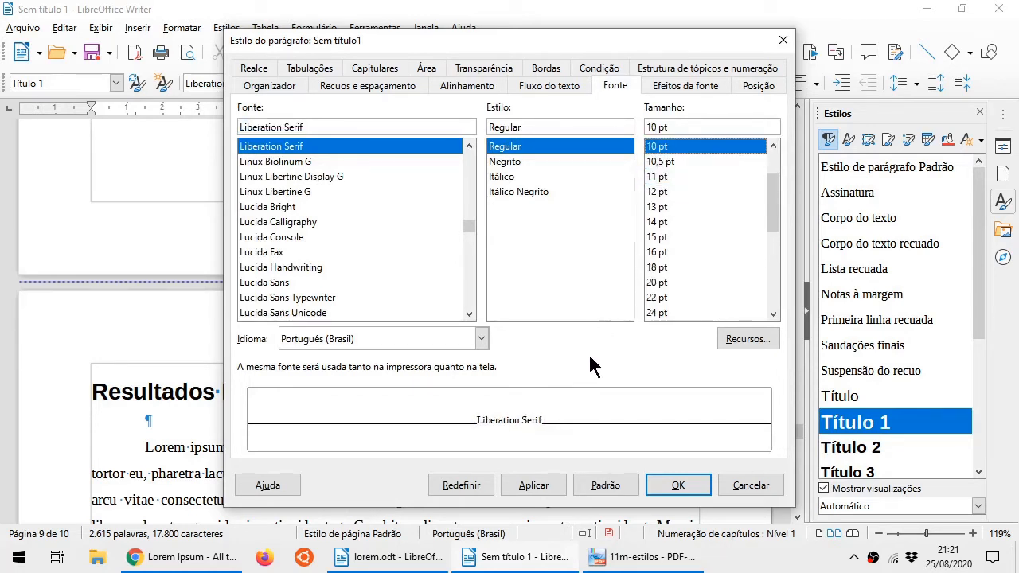
pyautogui.click(677, 485)
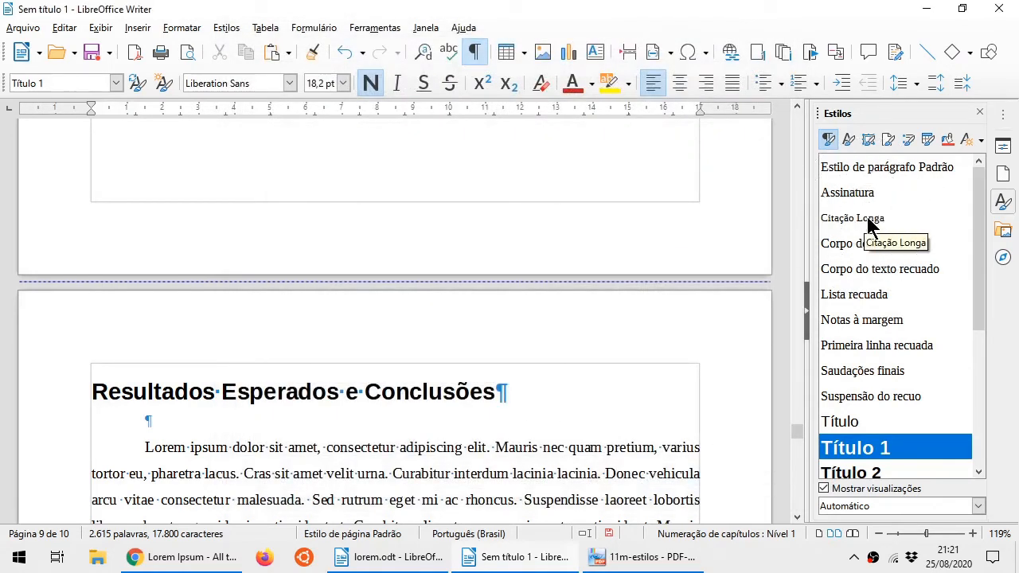
# - Apply the Citação Longa style to the paragraph beginning "Curabitur feugiat odio eros" under Resultados Esperados e Conclusões
pyautogui.scroll(-7, 560, 307)
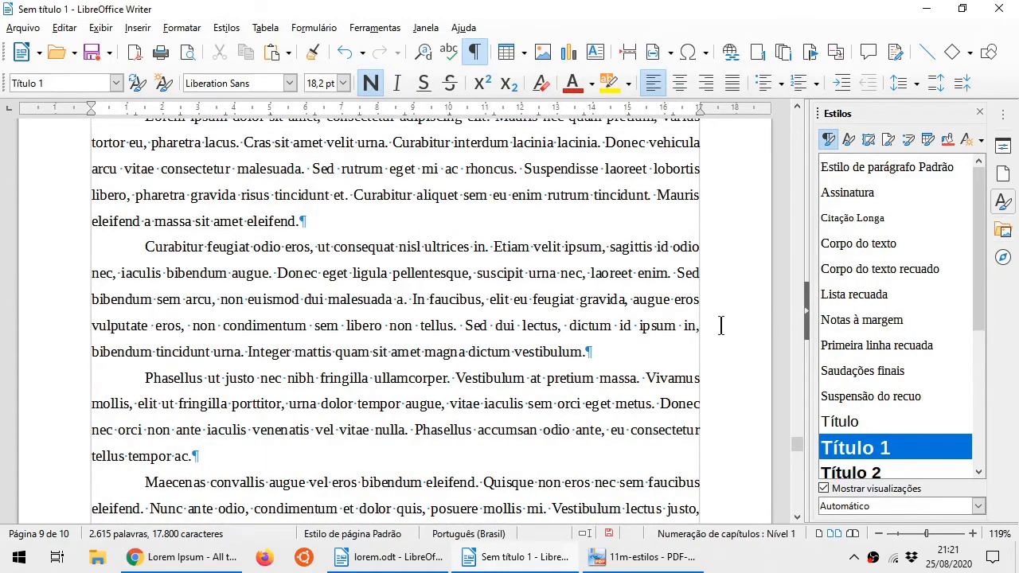
pyautogui.moveTo(250, 247); pyautogui.dragTo(358, 351)
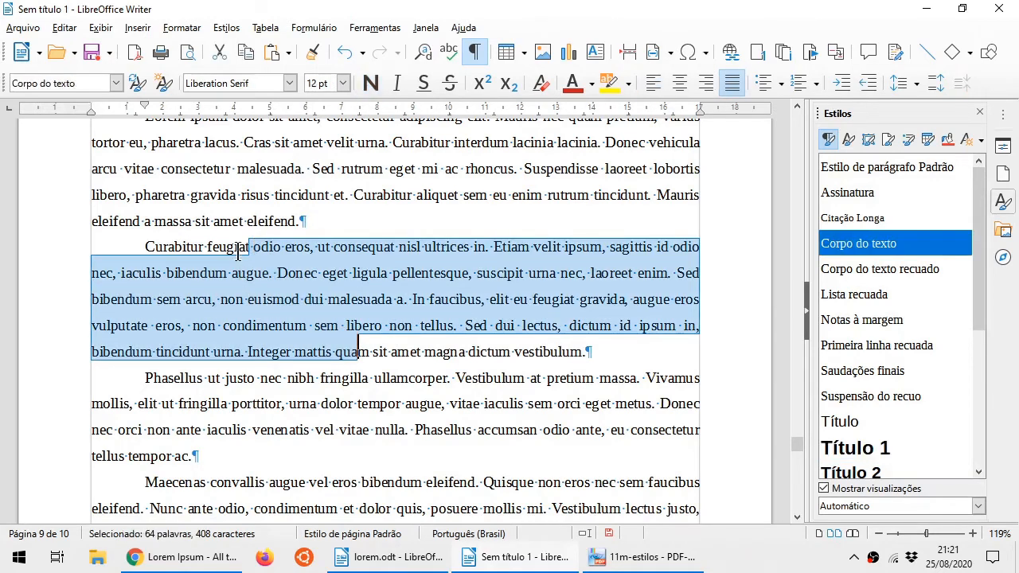
pyautogui.doubleClick(891, 219)
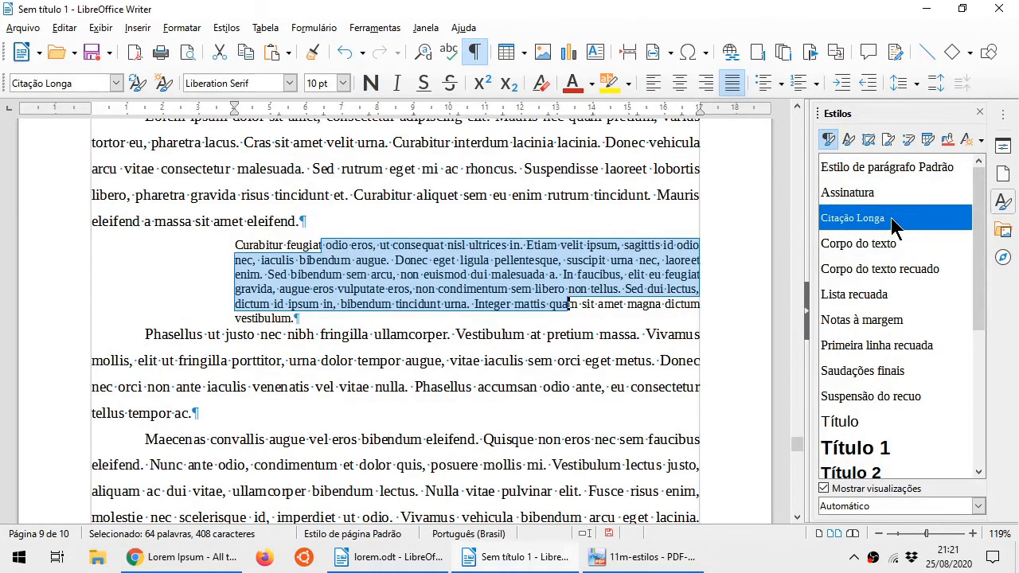
pyautogui.click(418, 285)
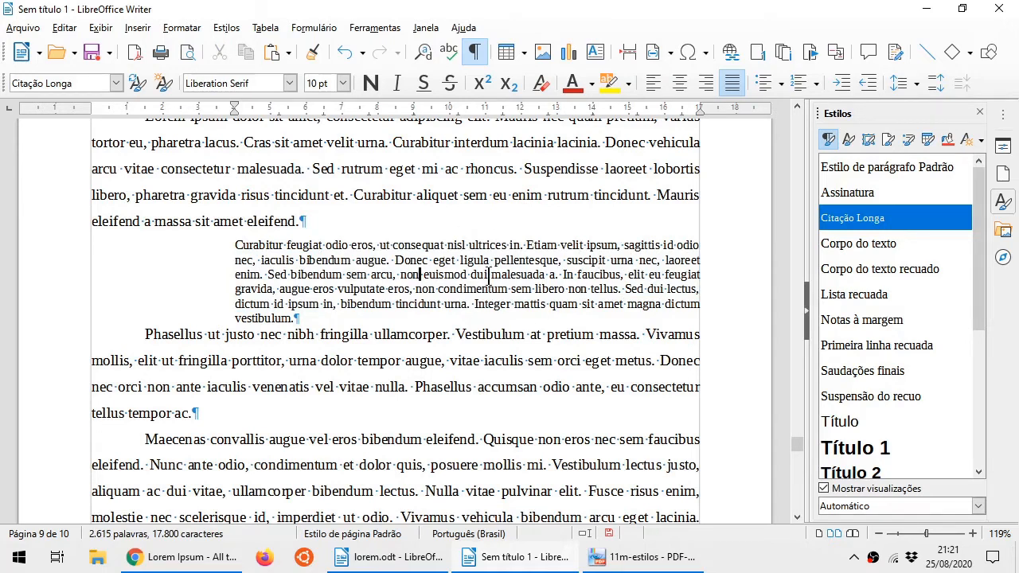
# - Apply the Citação Longa style to the paragraph beginning "Nunc vel fermentum velit" in the conclusions section
pyautogui.scroll(-4, 487, 269)
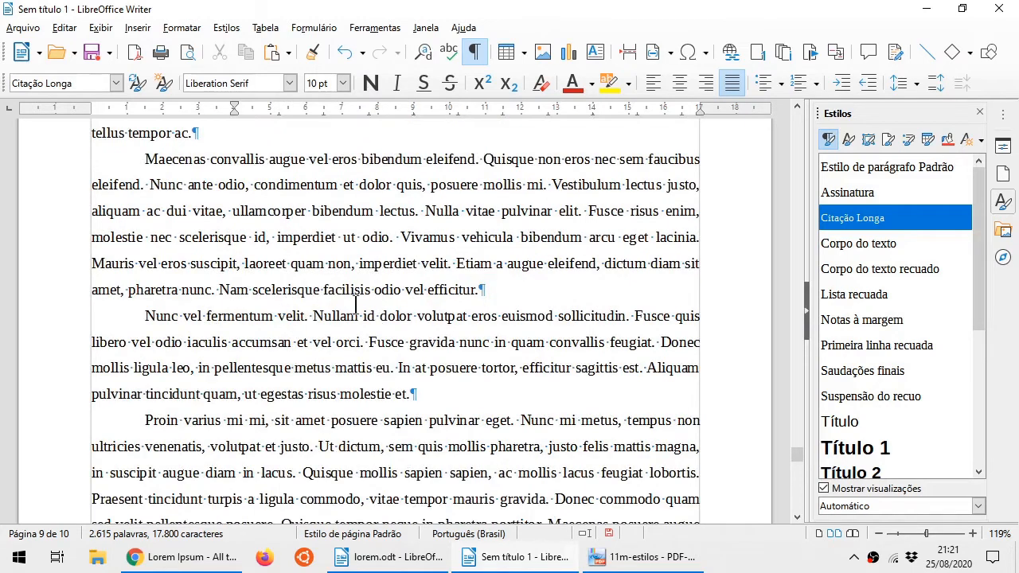
pyautogui.moveTo(331, 316); pyautogui.dragTo(364, 394)
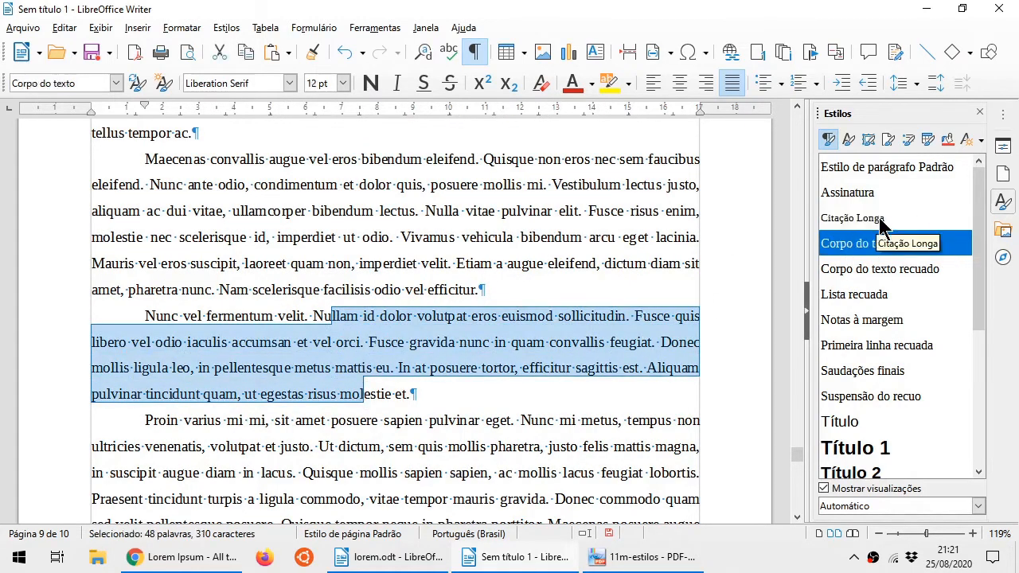
pyautogui.doubleClick(852, 218)
pyautogui.click(613, 357)
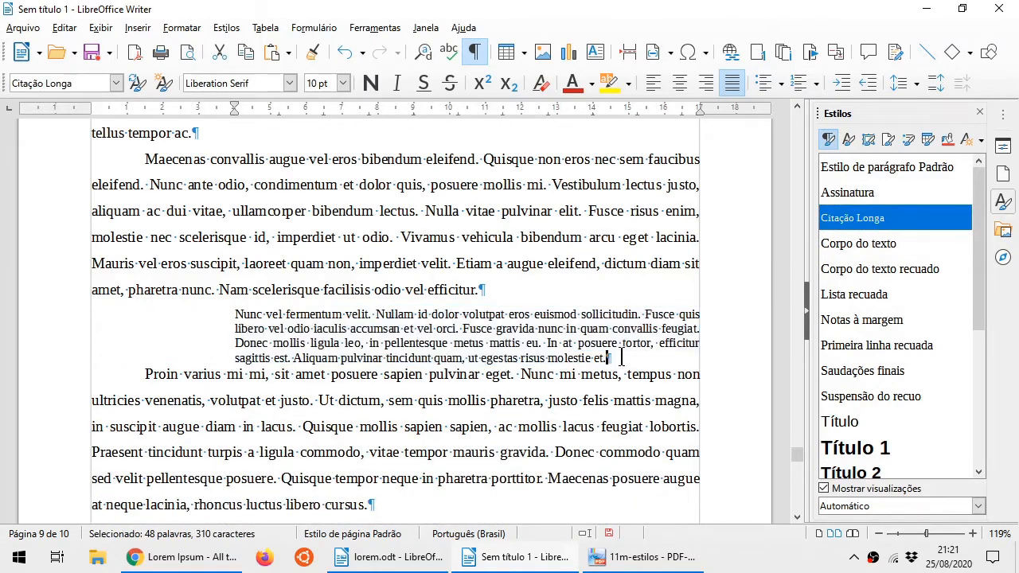